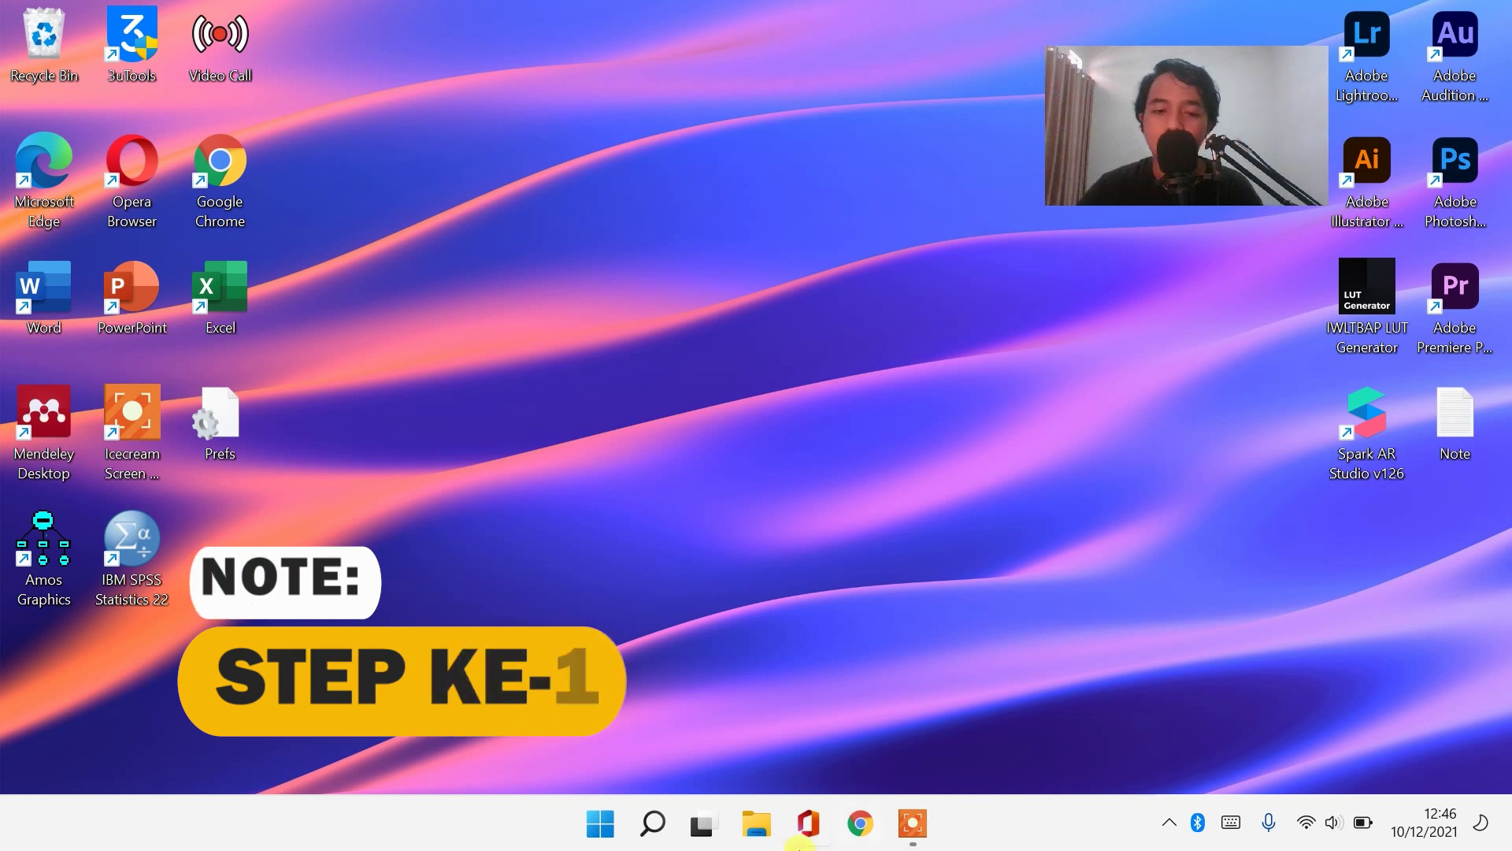
Search Windows for "sou" and open the Sound settings page
{"action": "left_click", "coordinate": [659, 819]}
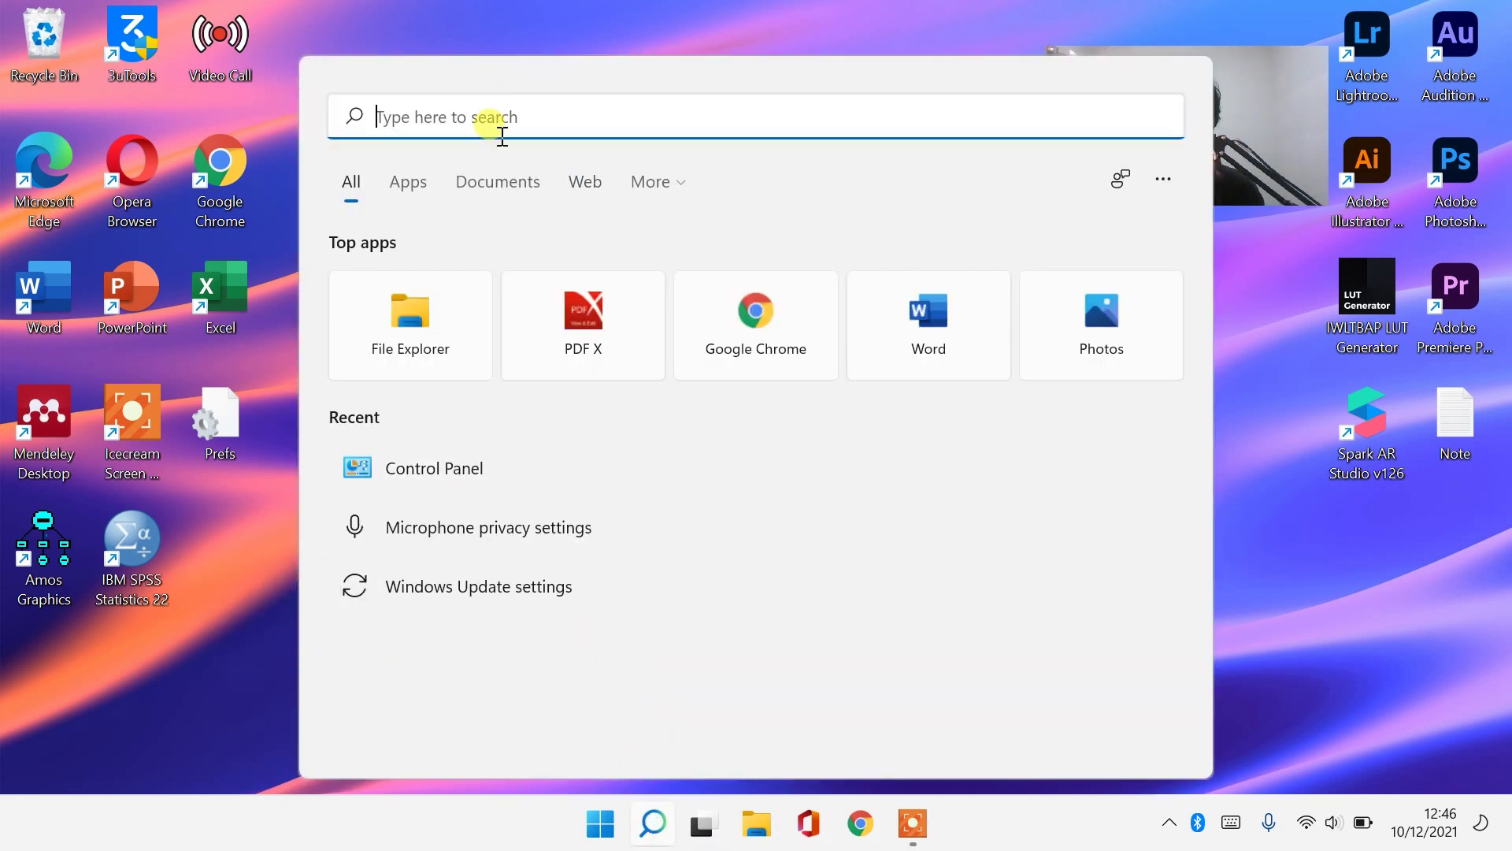
{"action": "type", "text": "sou"}
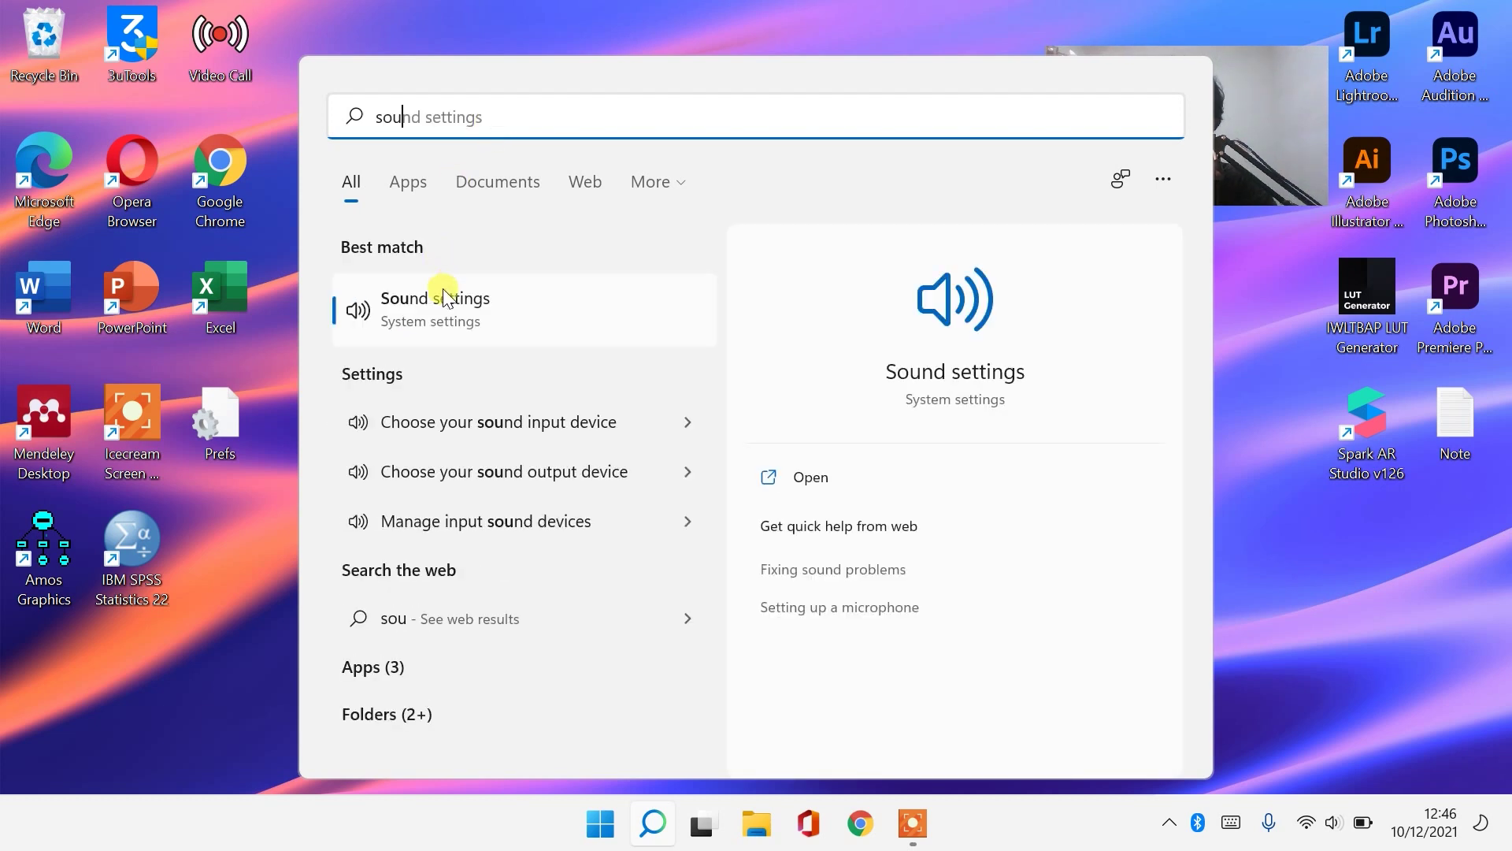
{"action": "left_click", "coordinate": [447, 314]}
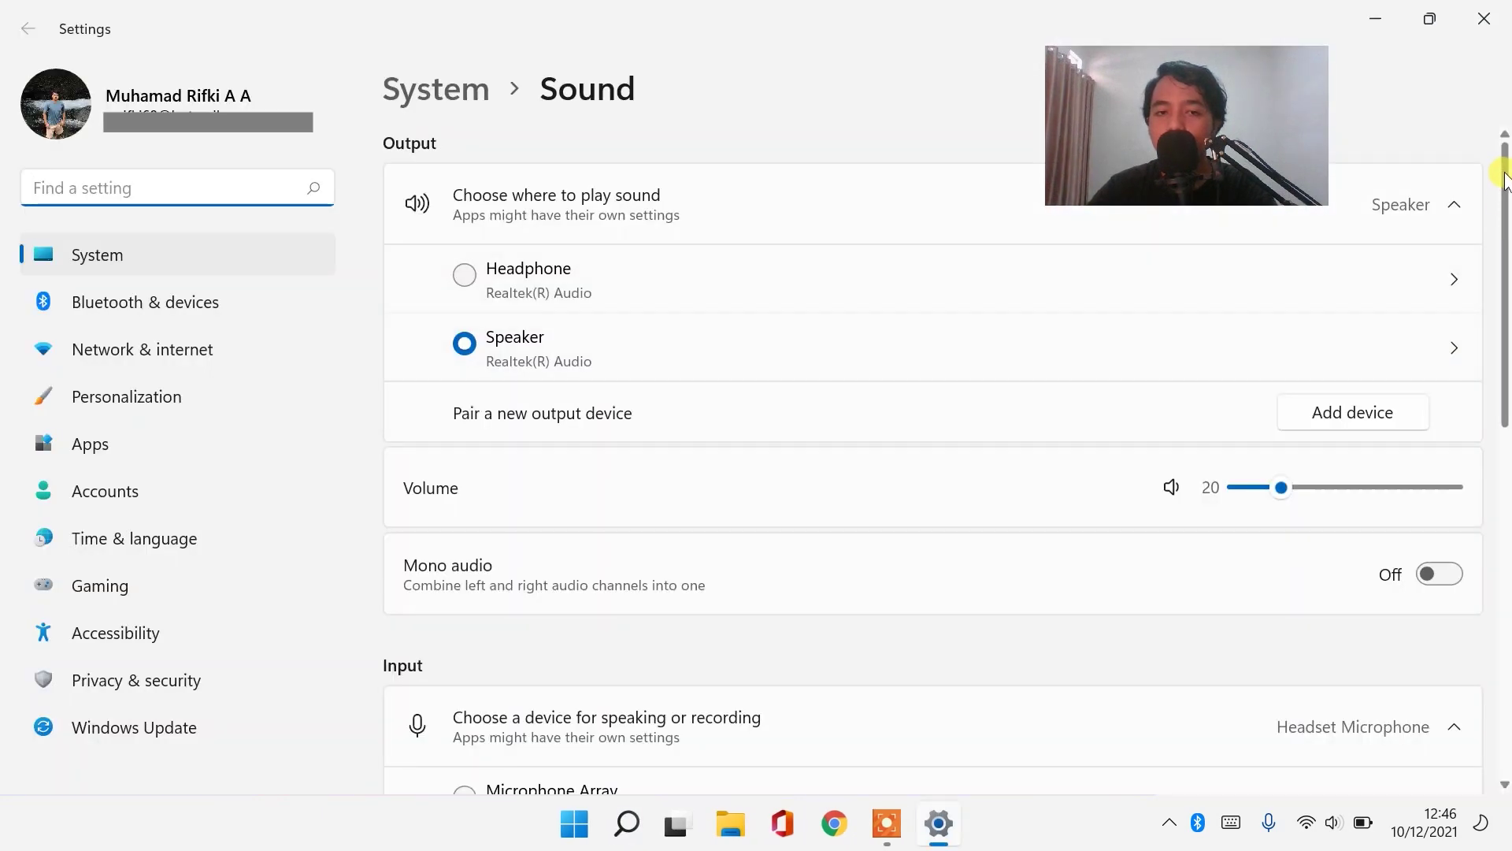
Check the kinds of devices offered for pairing a new input device, and close the dialog without adding one
{"action": "scroll", "coordinate": [1504, 193], "scroll_direction": "down", "scroll_amount": 4}
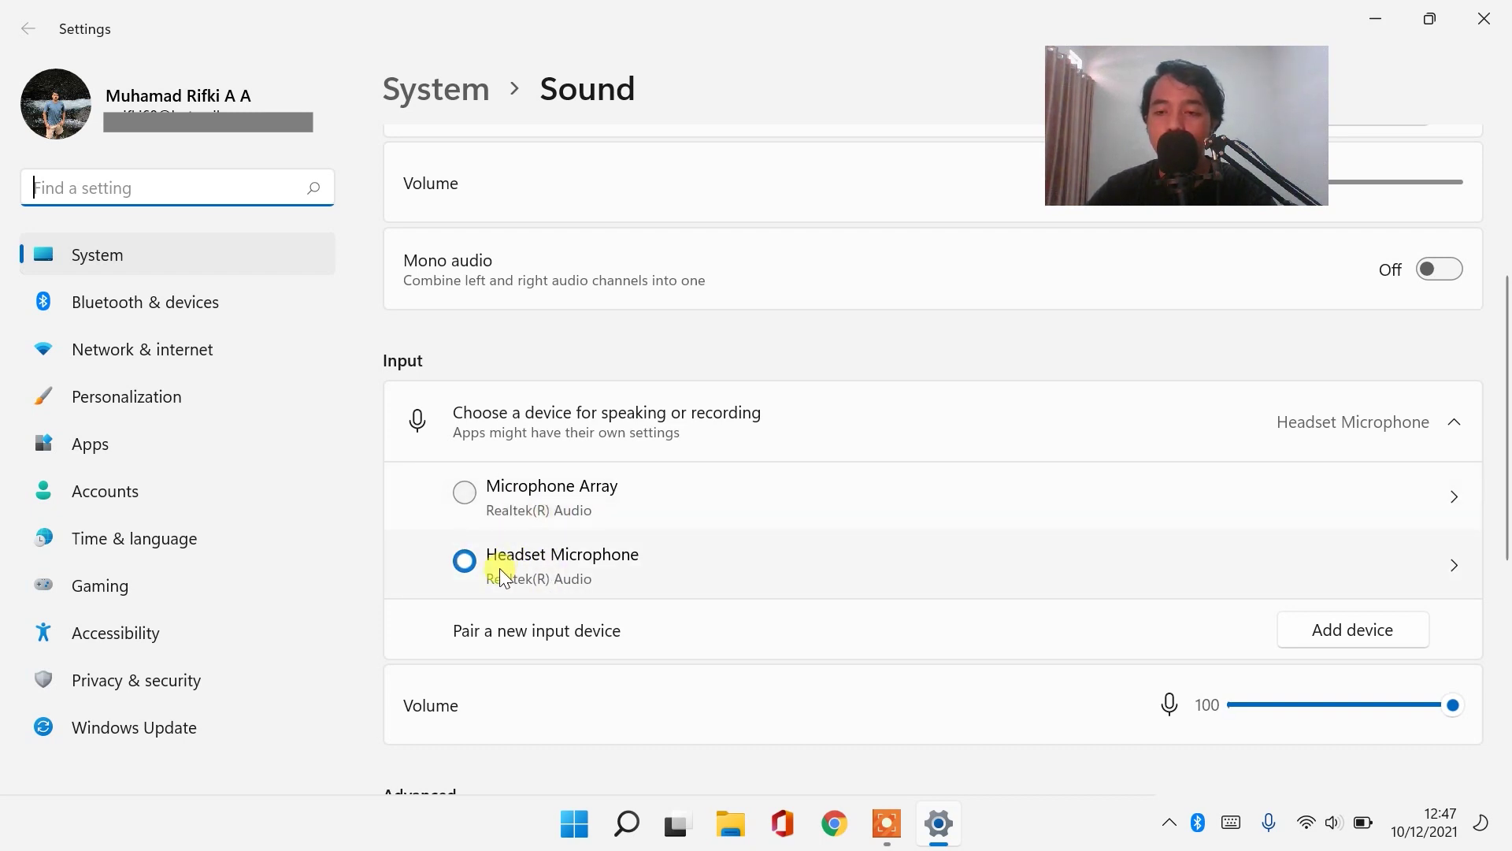
{"action": "left_click", "coordinate": [1377, 636]}
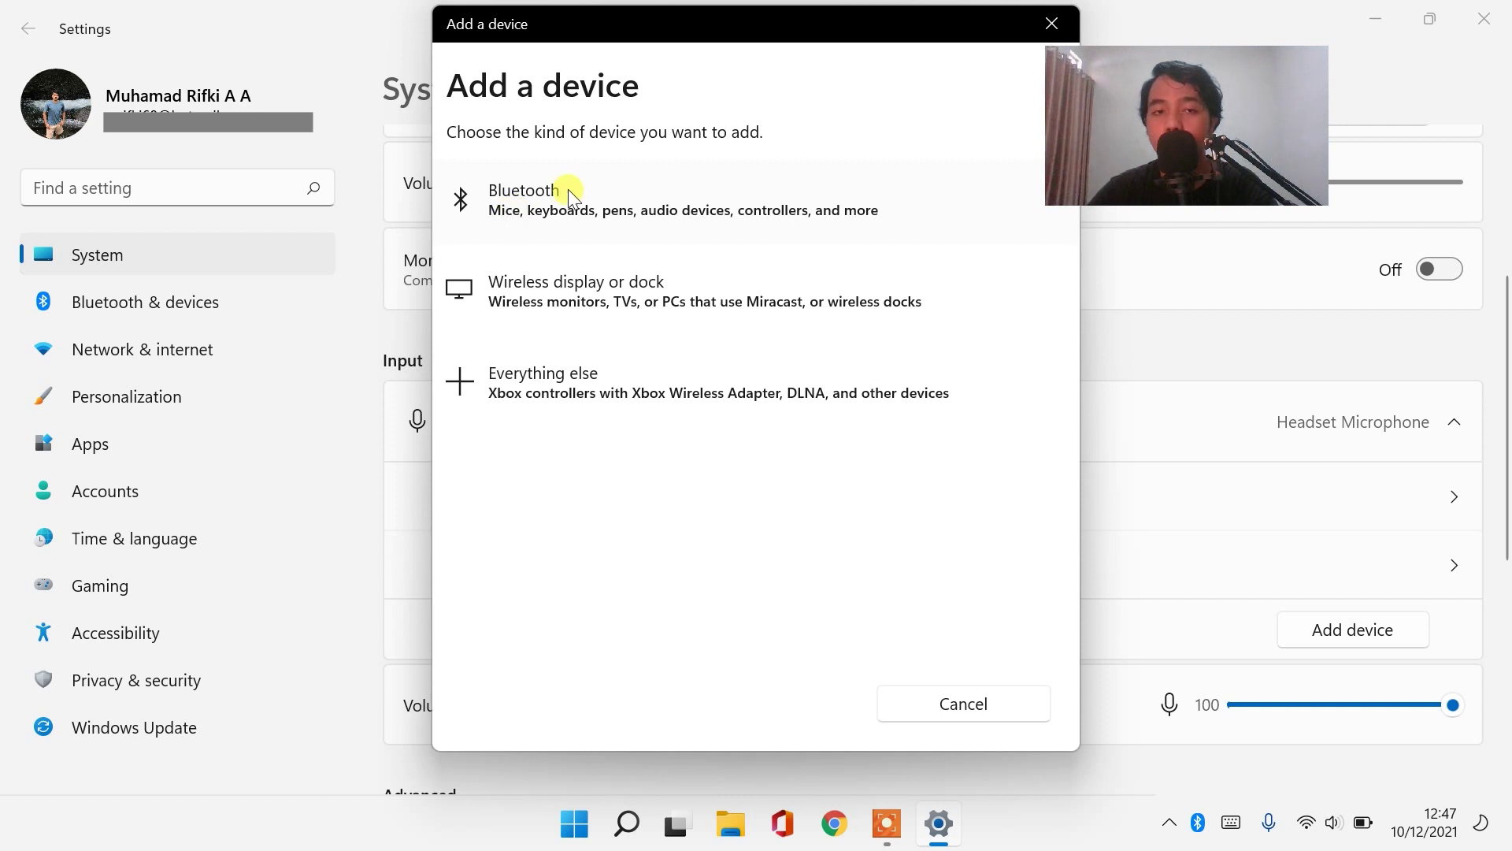
{"action": "left_click", "coordinate": [1061, 31]}
Start the common sound problems troubleshooter for input devices
{"action": "scroll", "coordinate": [1498, 338], "scroll_direction": "down", "scroll_amount": 2}
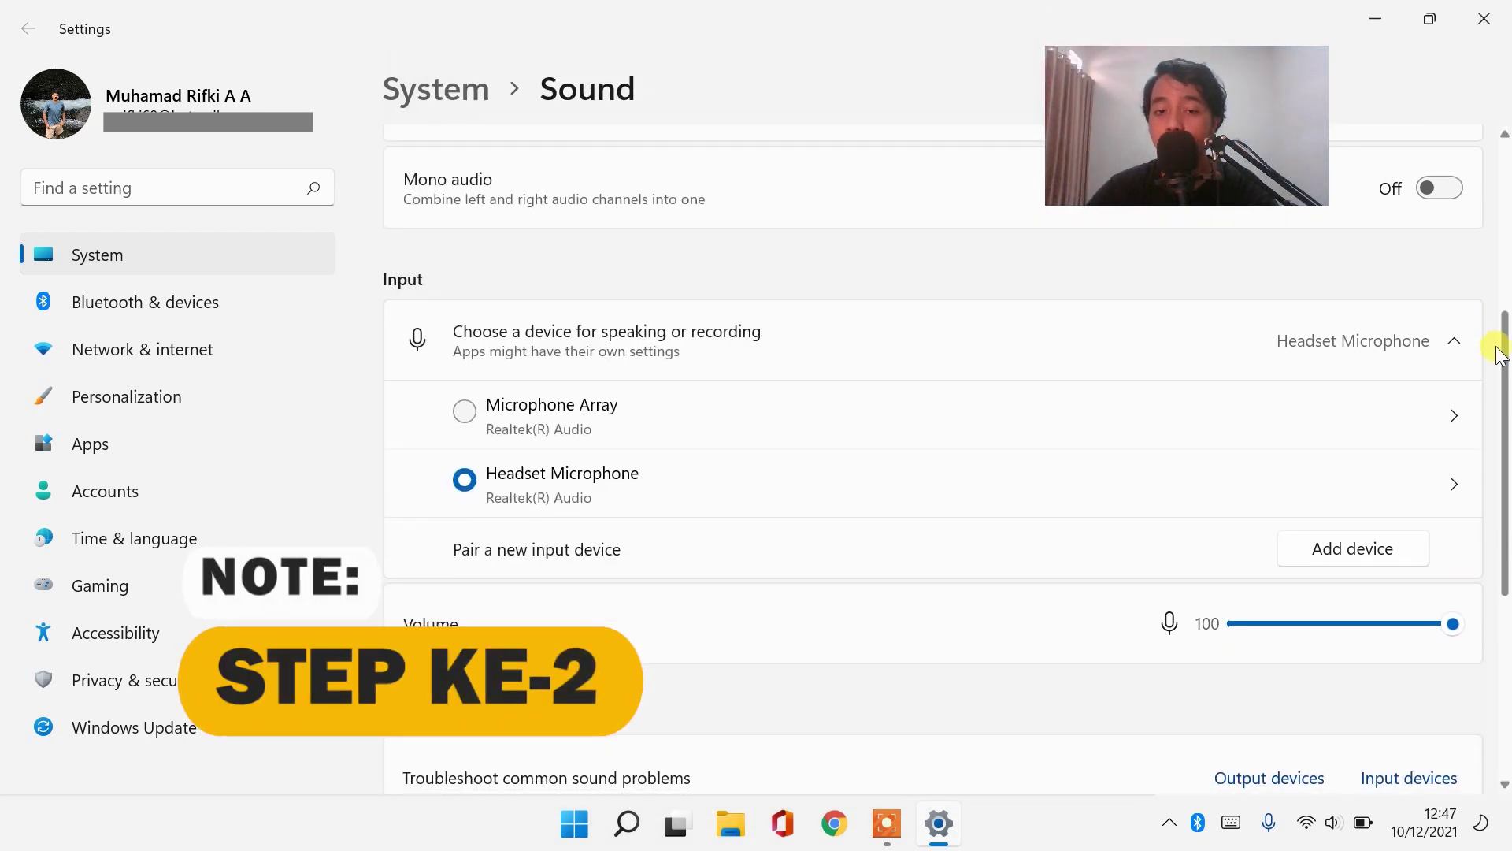
{"action": "scroll", "coordinate": [1498, 355], "scroll_direction": "down", "scroll_amount": 3}
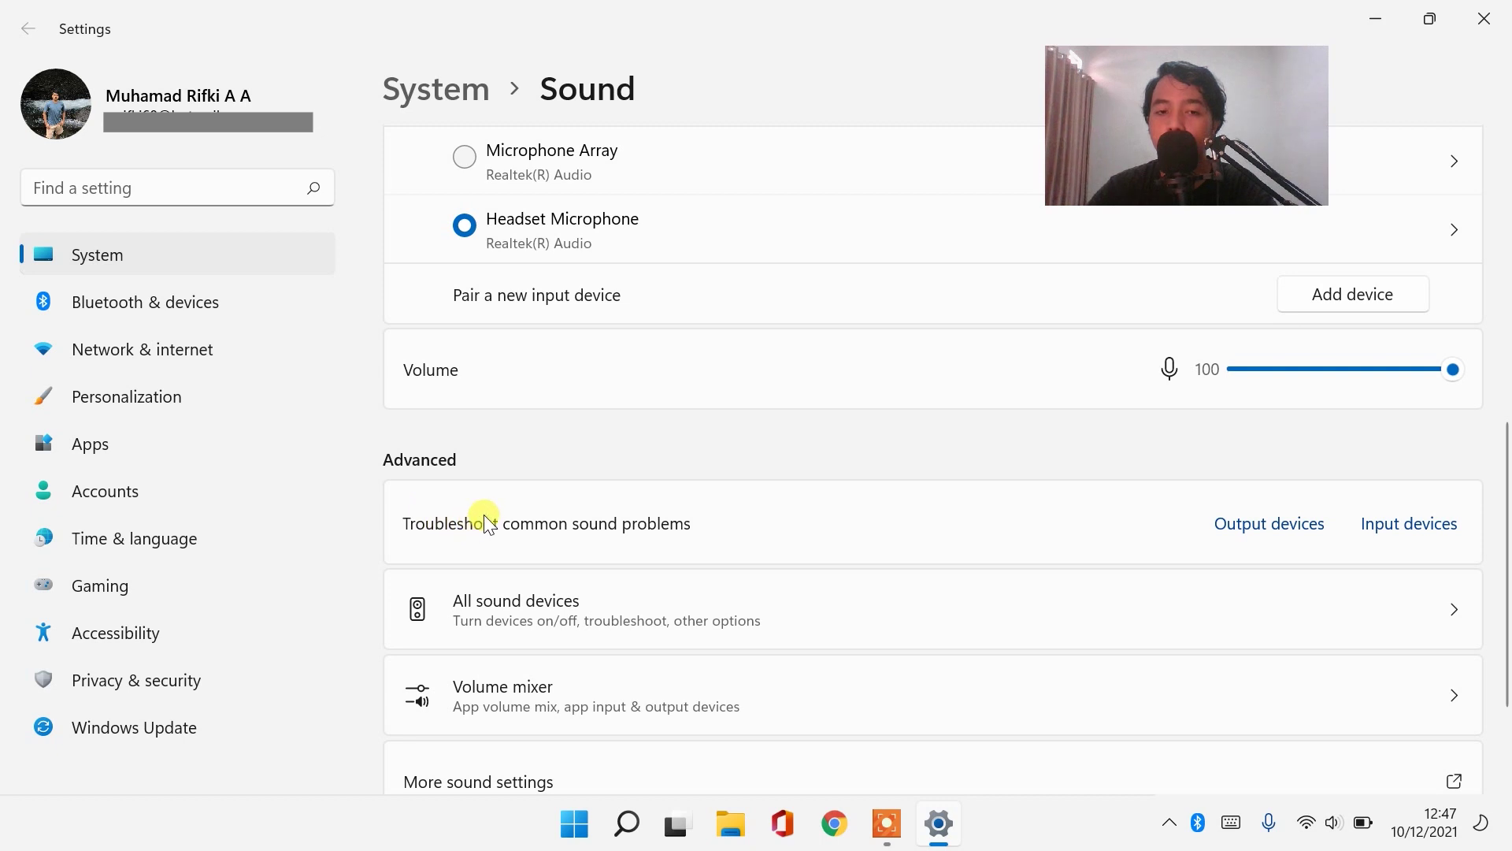
{"action": "left_click", "coordinate": [1408, 525]}
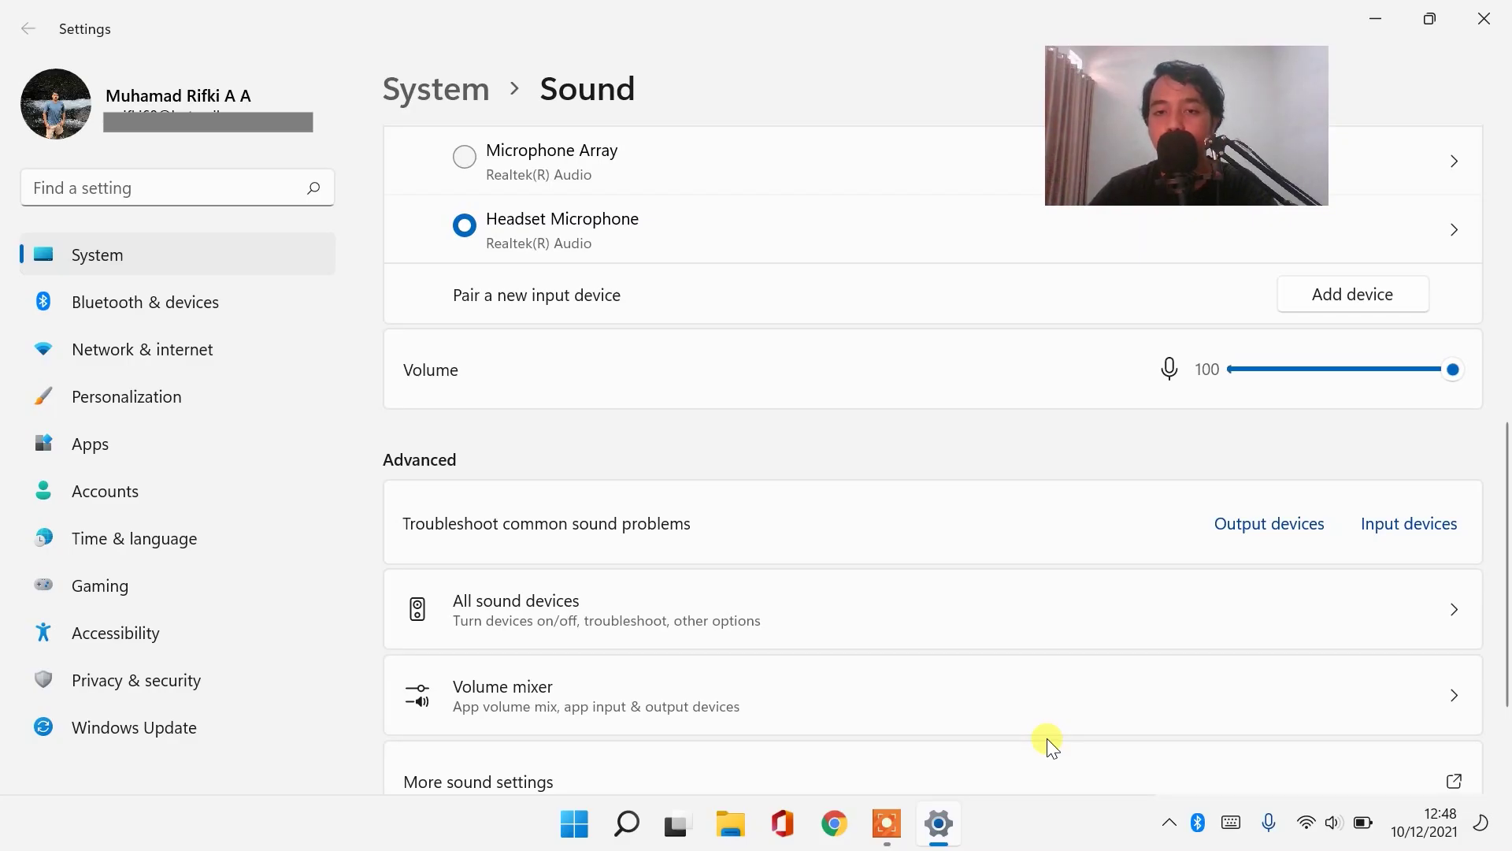
Find Voice Recorder by searching Windows for "Rec", open it to view its record screen, and close it along with Settings
{"action": "mouse_move", "coordinate": [623, 840]}
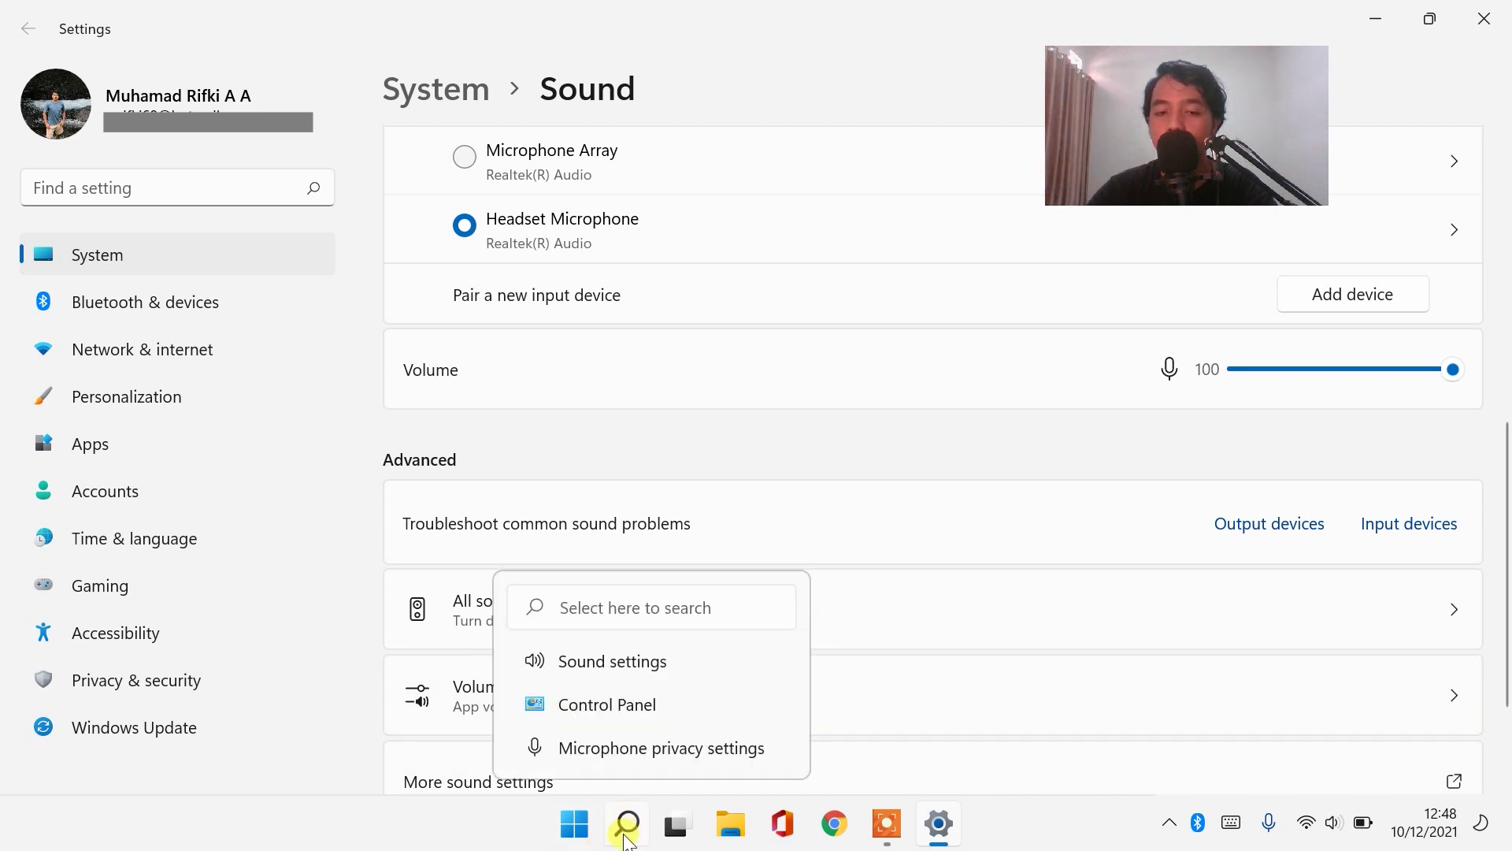
{"action": "left_click", "coordinate": [626, 839]}
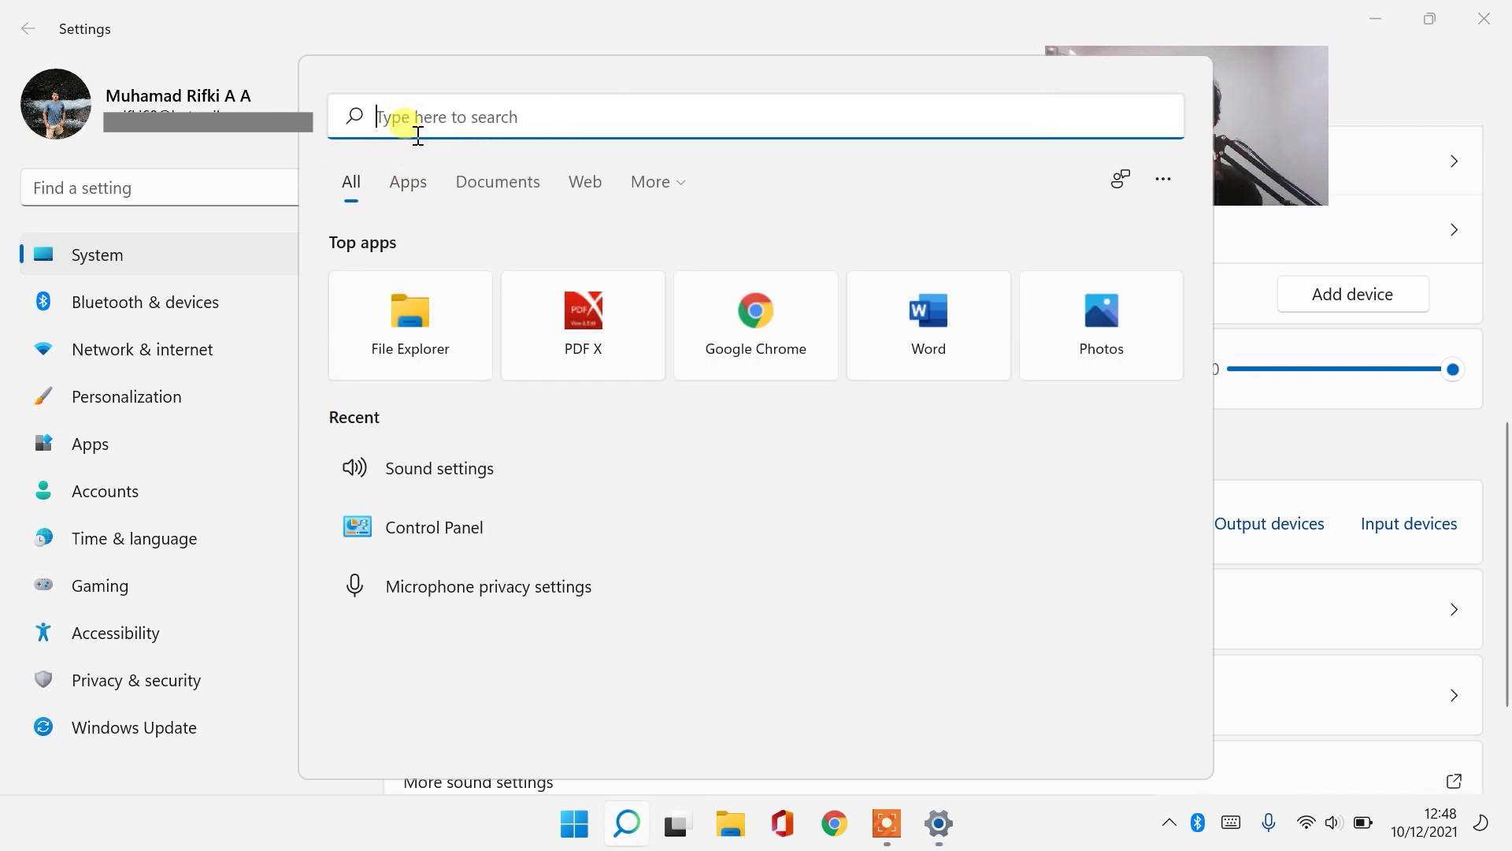
{"action": "type", "text": "r"}
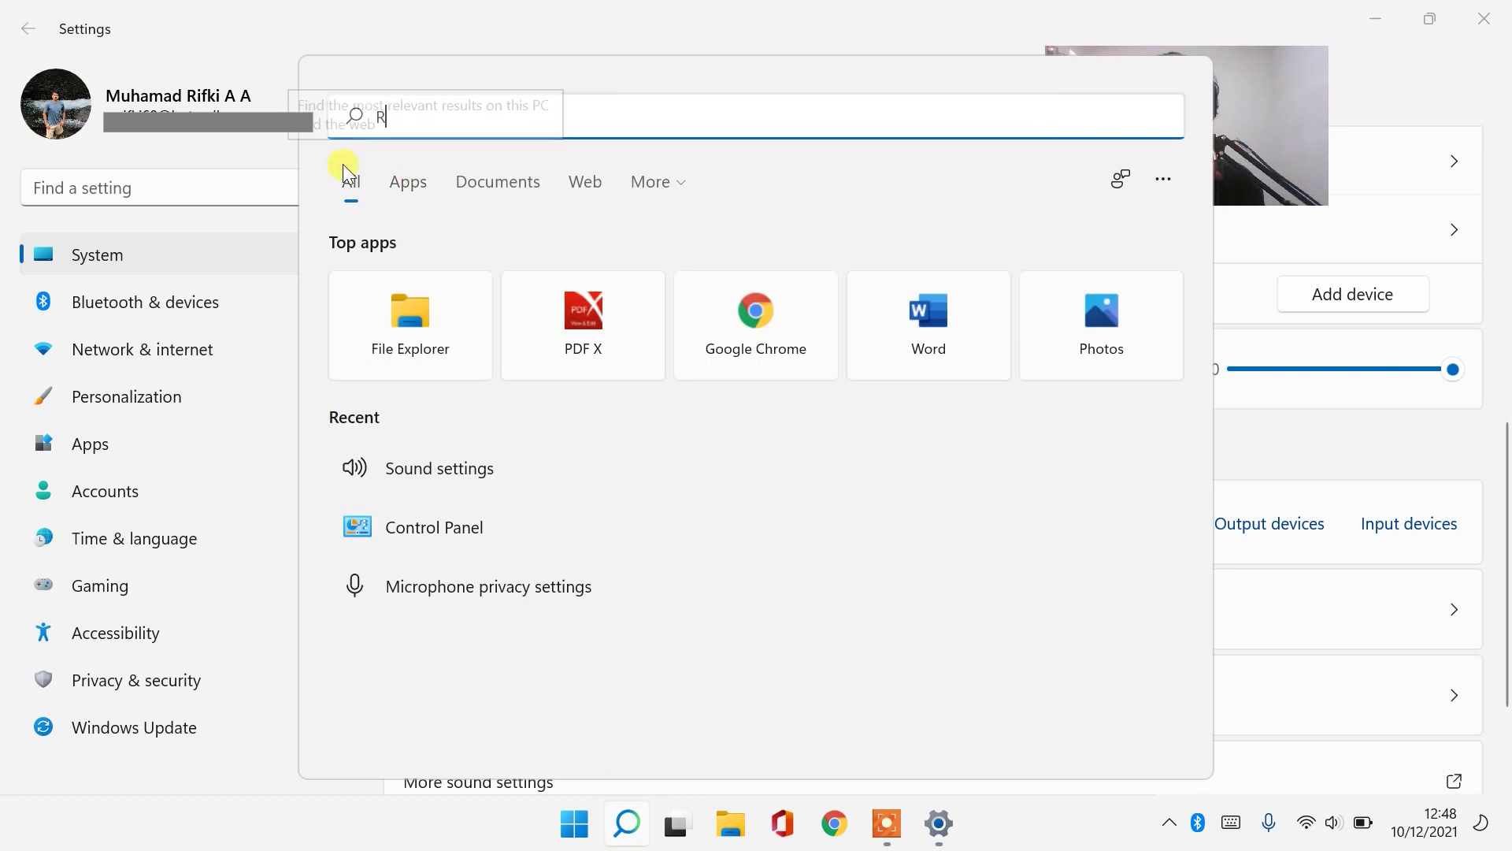
{"action": "type", "text": "ec"}
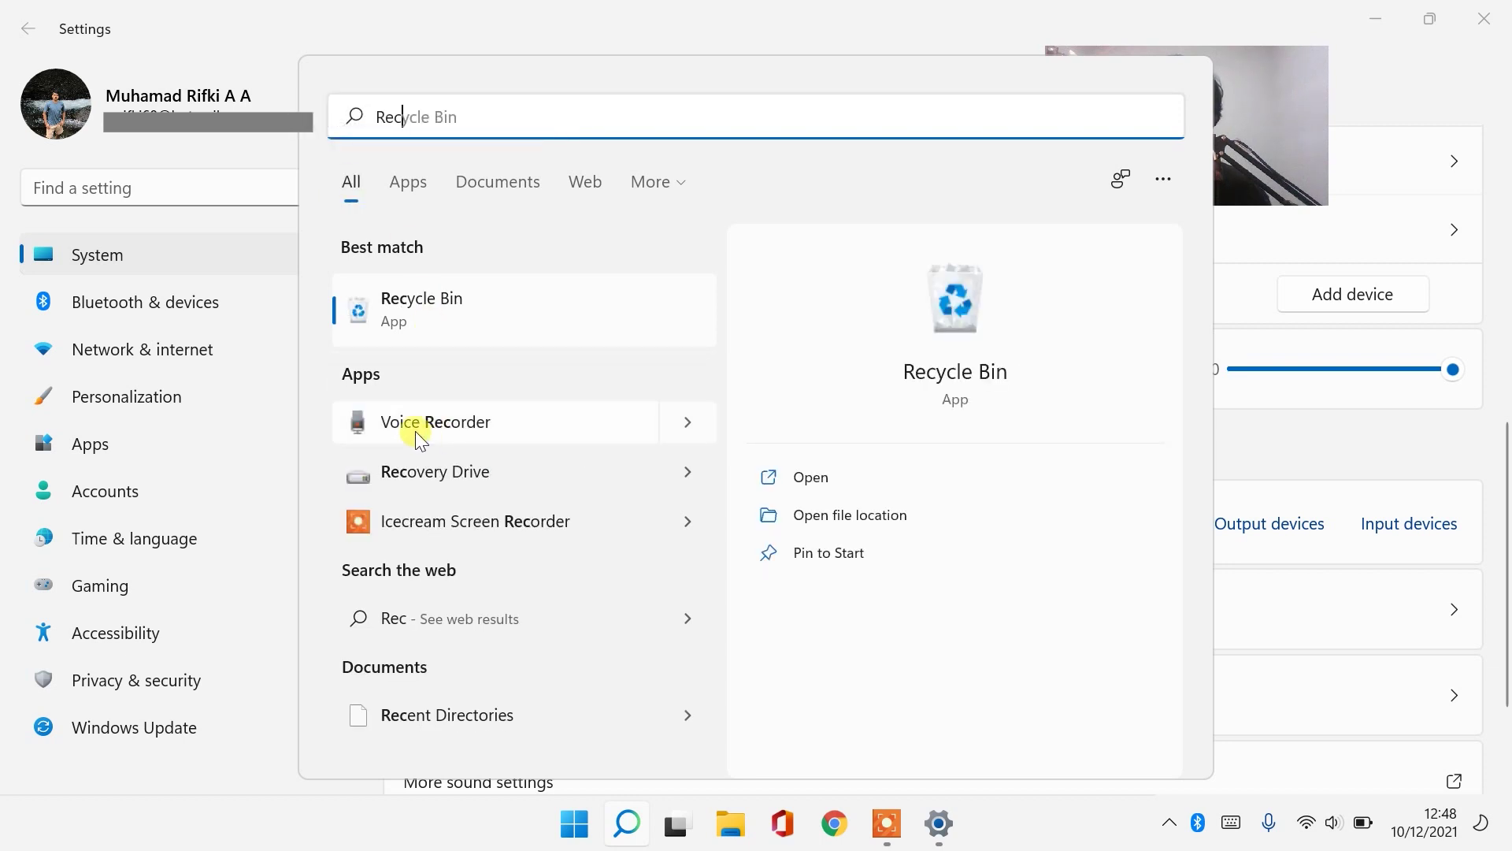
{"action": "left_click", "coordinate": [467, 419]}
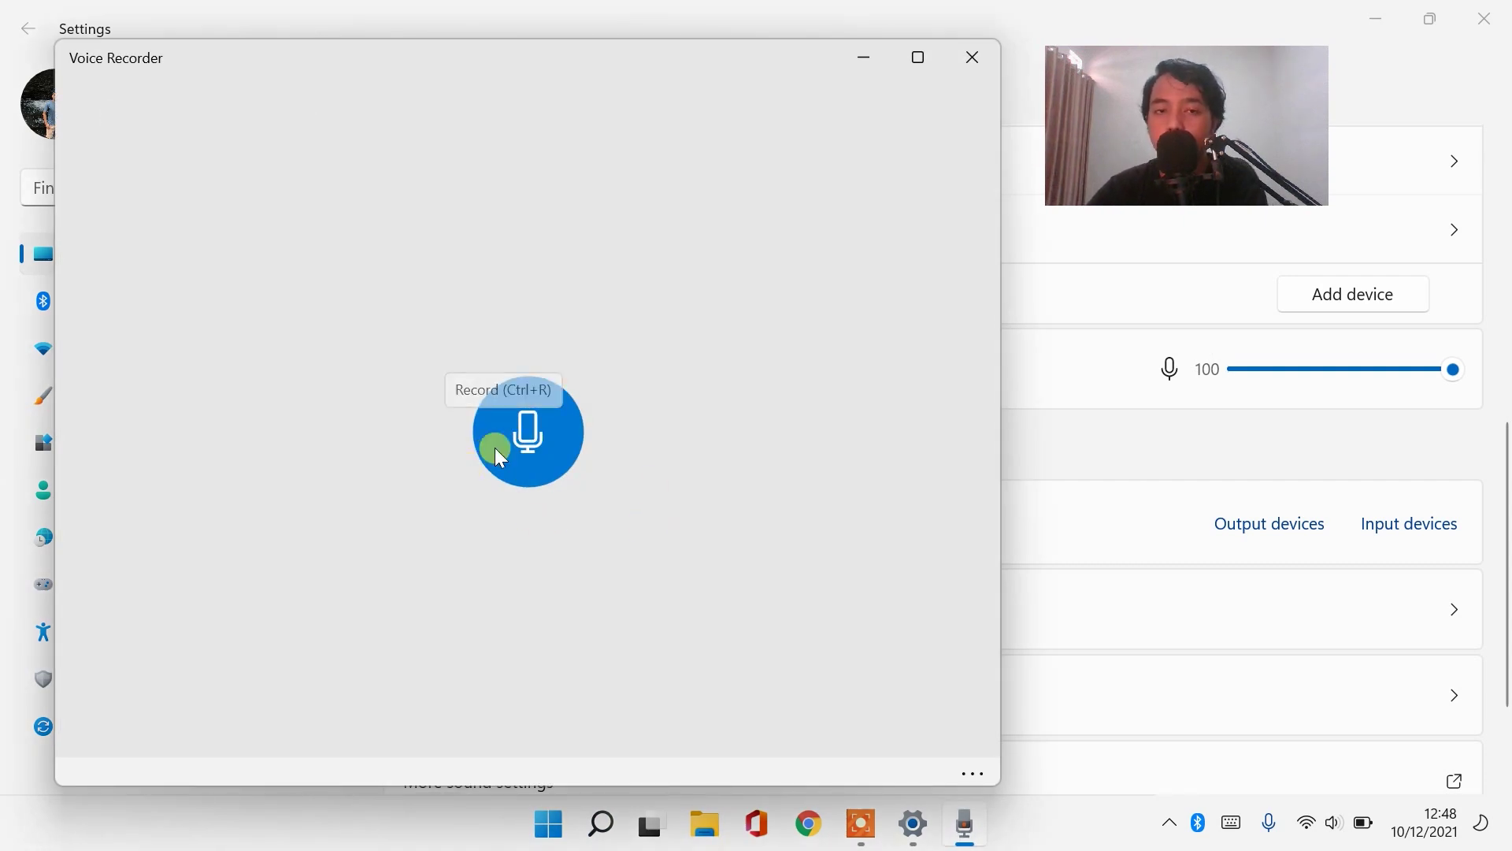
{"action": "left_click", "coordinate": [968, 59]}
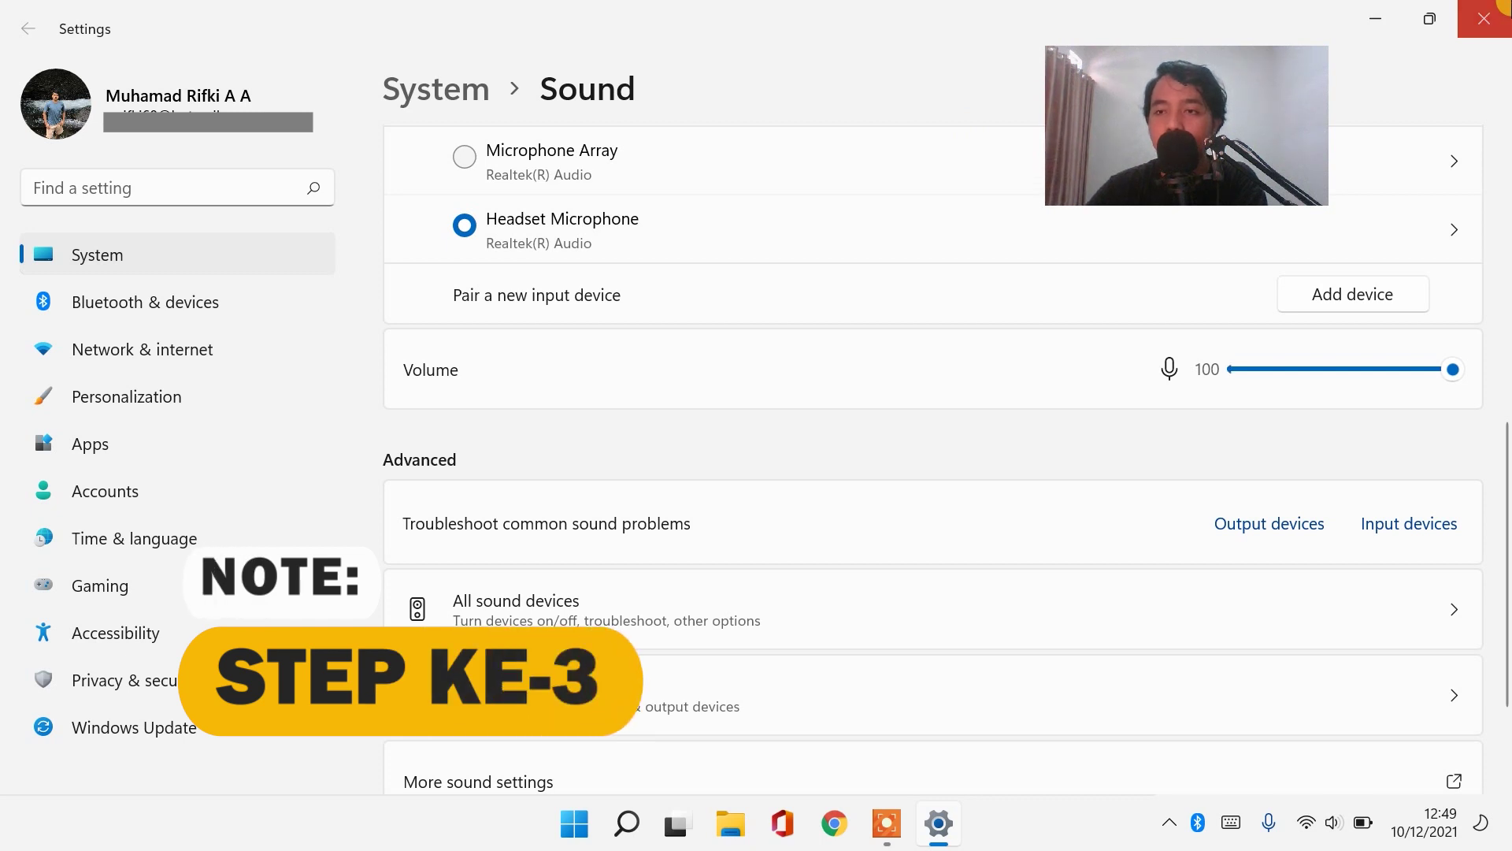
{"action": "left_click", "coordinate": [1503, 6]}
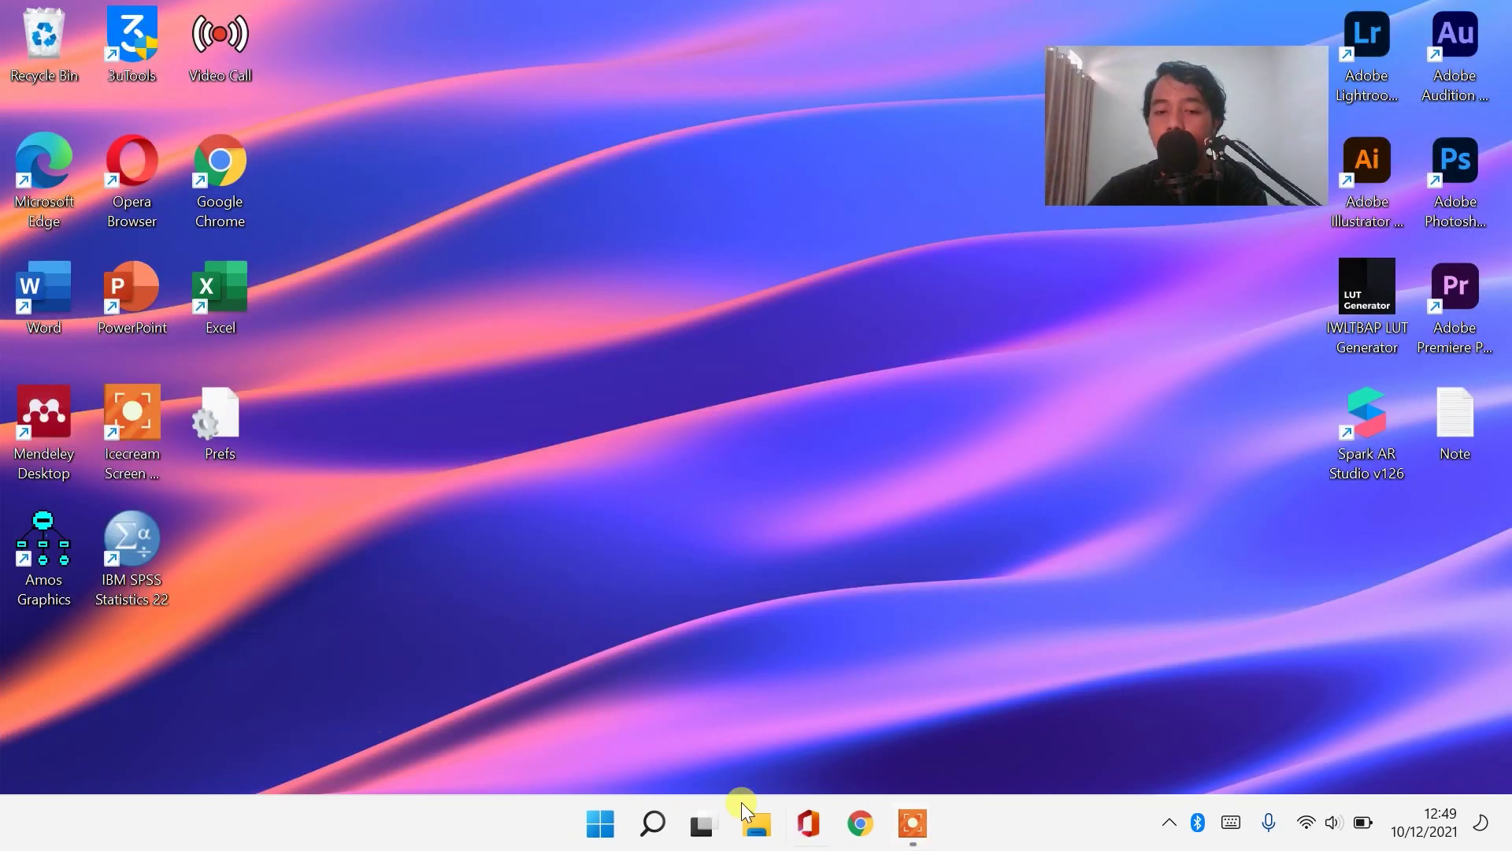
Search Windows for "M" and open the Microphone privacy settings
{"action": "left_click", "coordinate": [651, 829]}
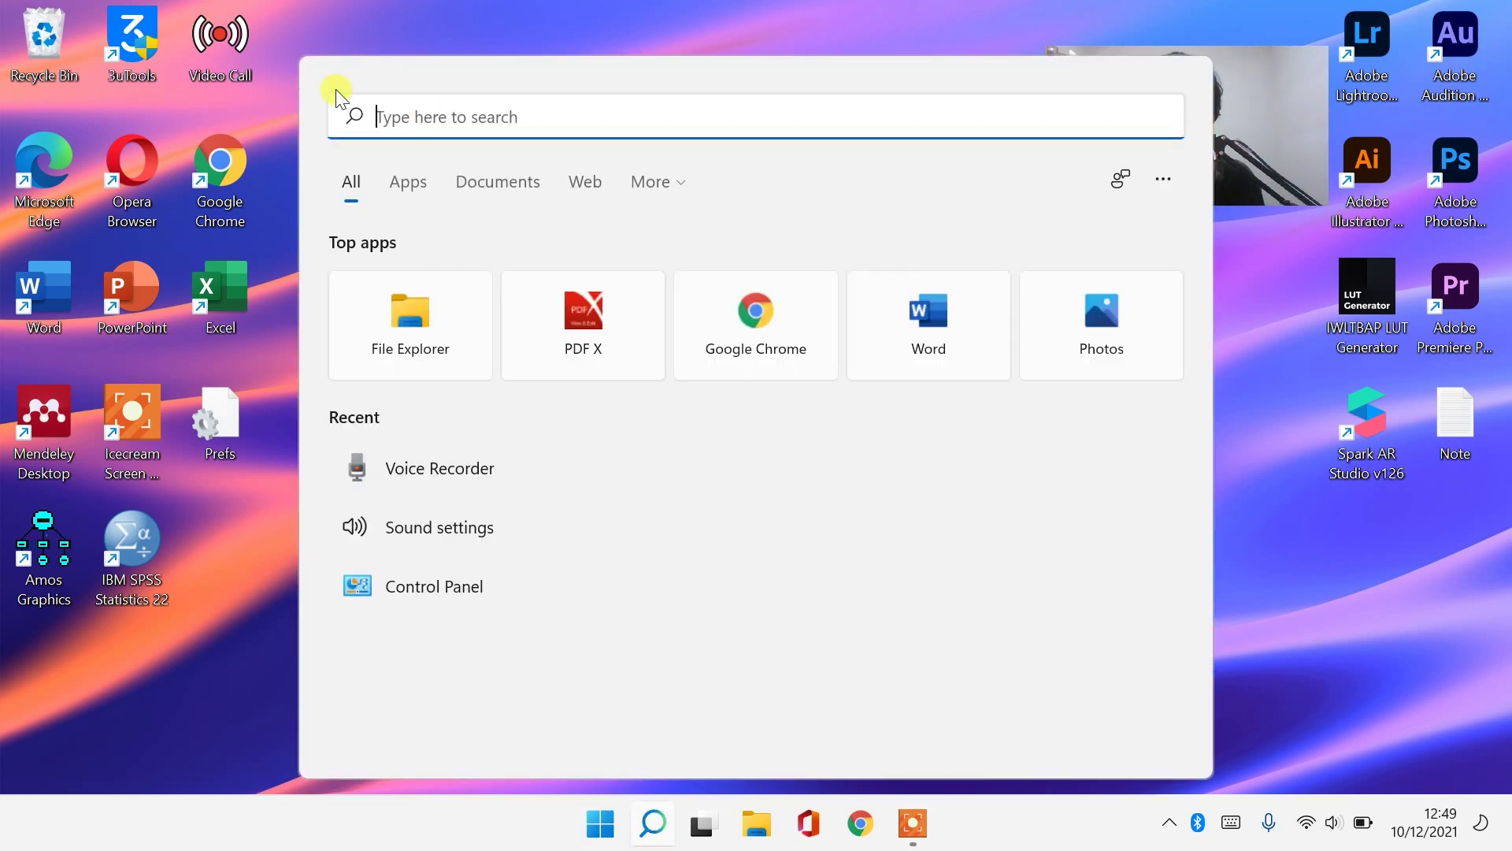
{"action": "type", "text": "M"}
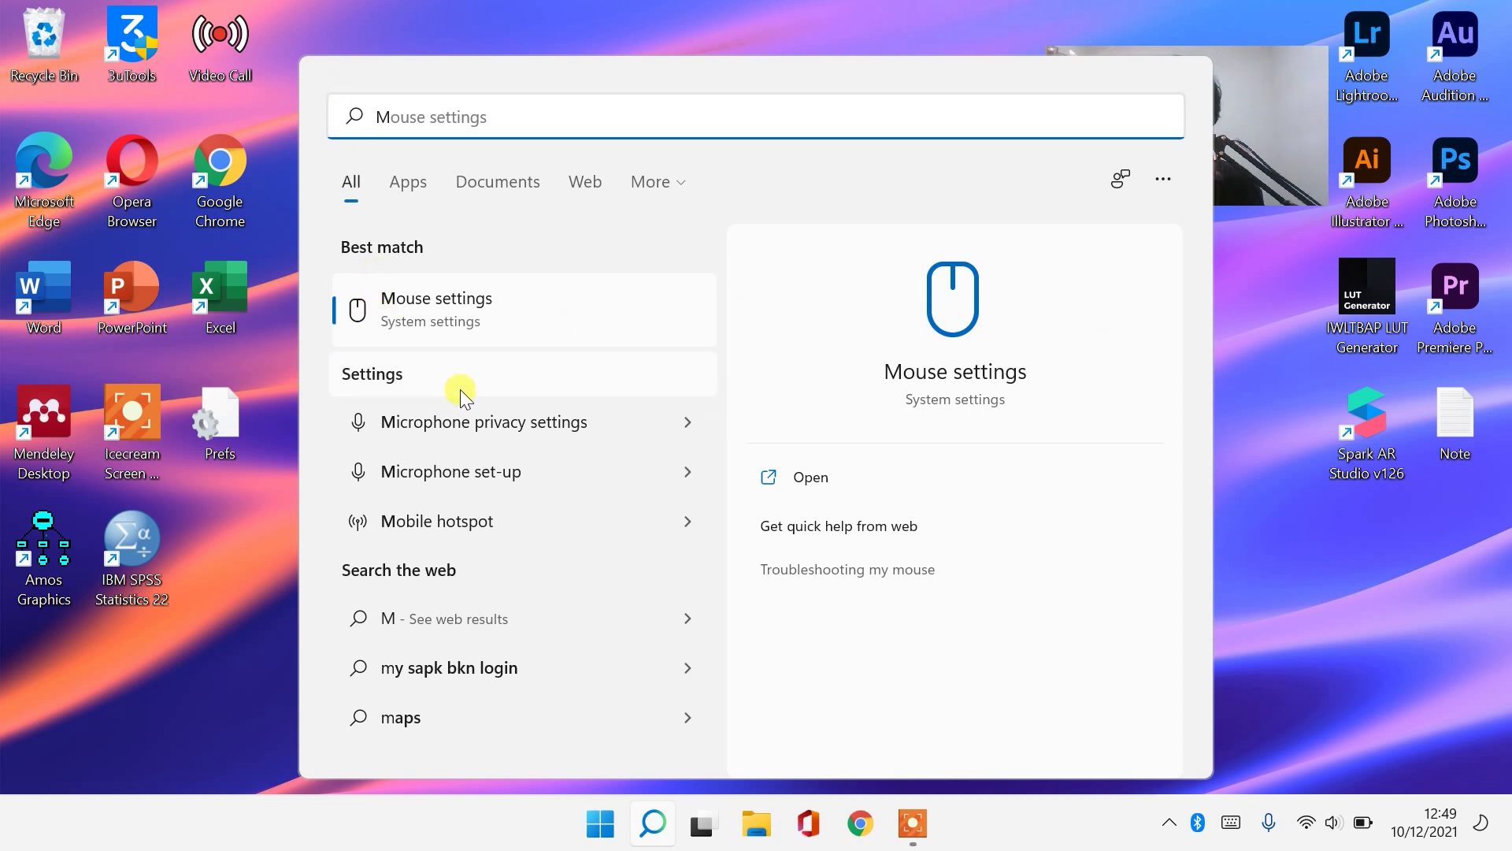
{"action": "left_click", "coordinate": [490, 433]}
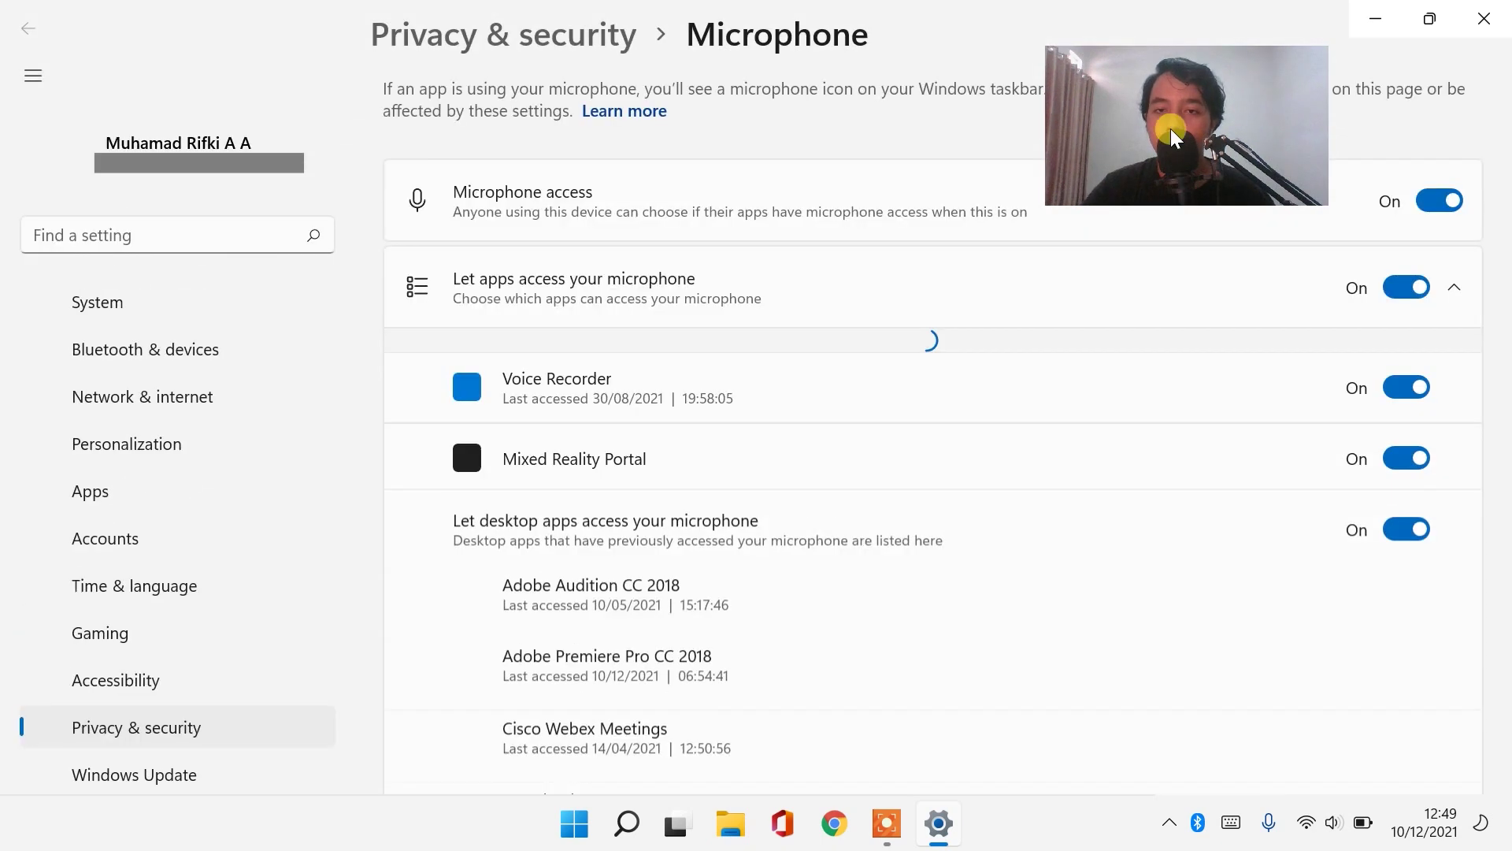
Examine the microphone access setting and the permissions listed for Store apps and desktop apps
{"action": "left_click_drag", "start_coordinate": [269, 153], "coordinate": [186, 148]}
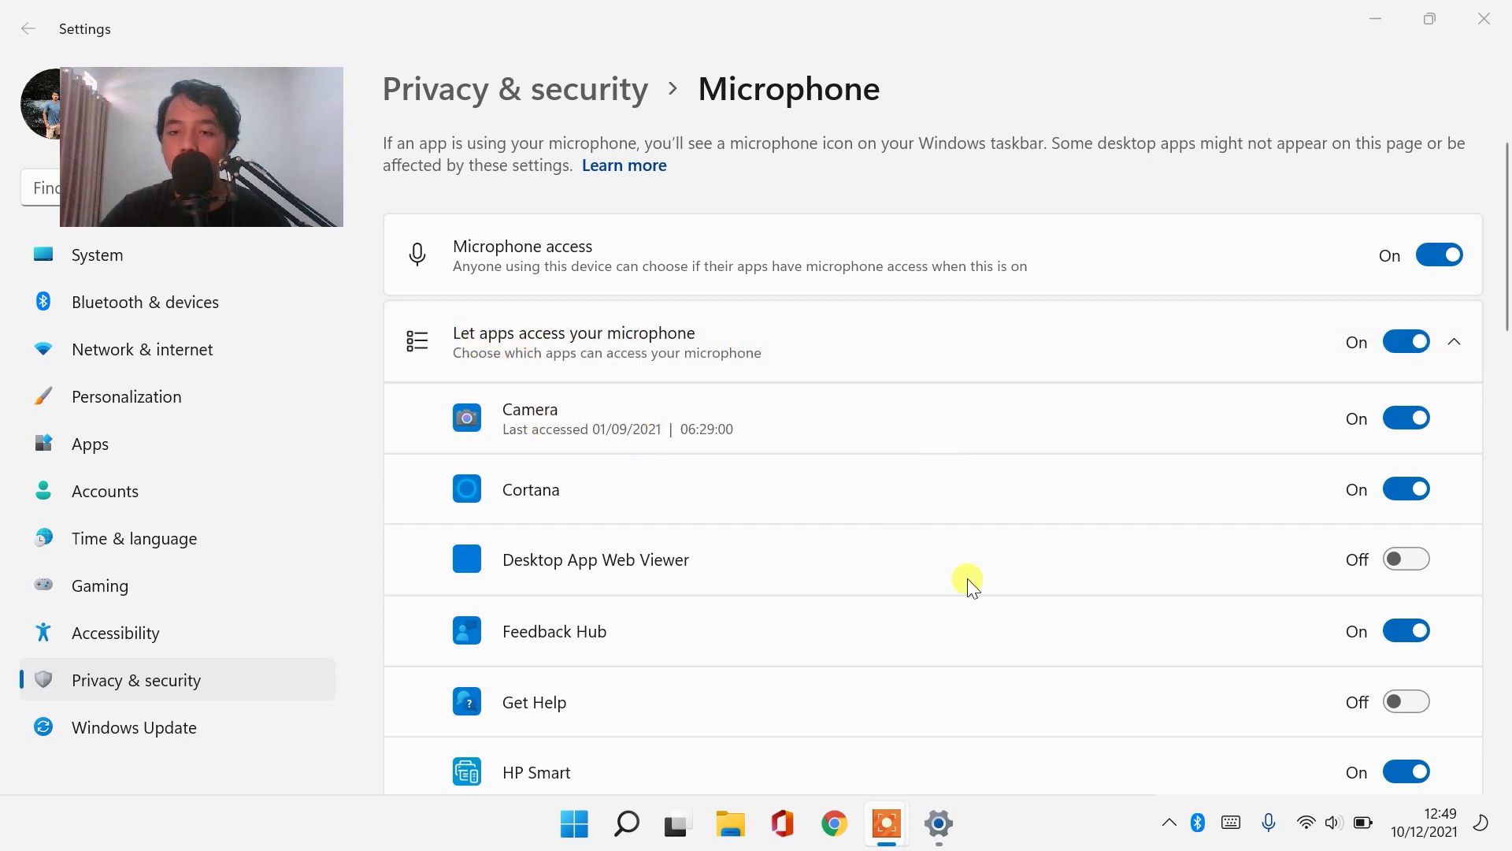
{"action": "left_click_drag", "start_coordinate": [1505, 176], "coordinate": [1505, 466]}
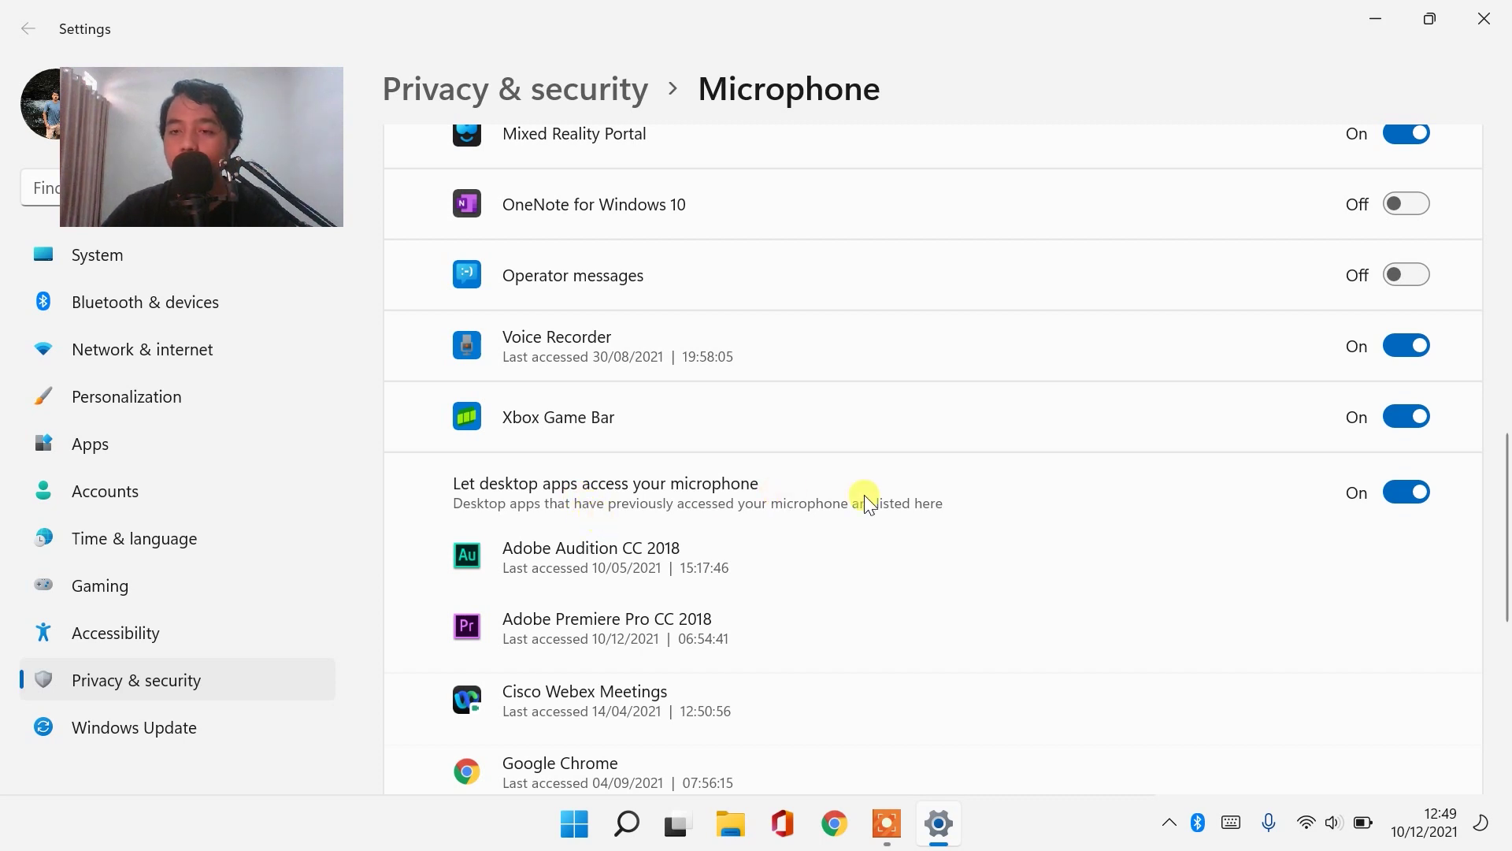
{"action": "left_click_drag", "start_coordinate": [1500, 524], "coordinate": [1506, 237]}
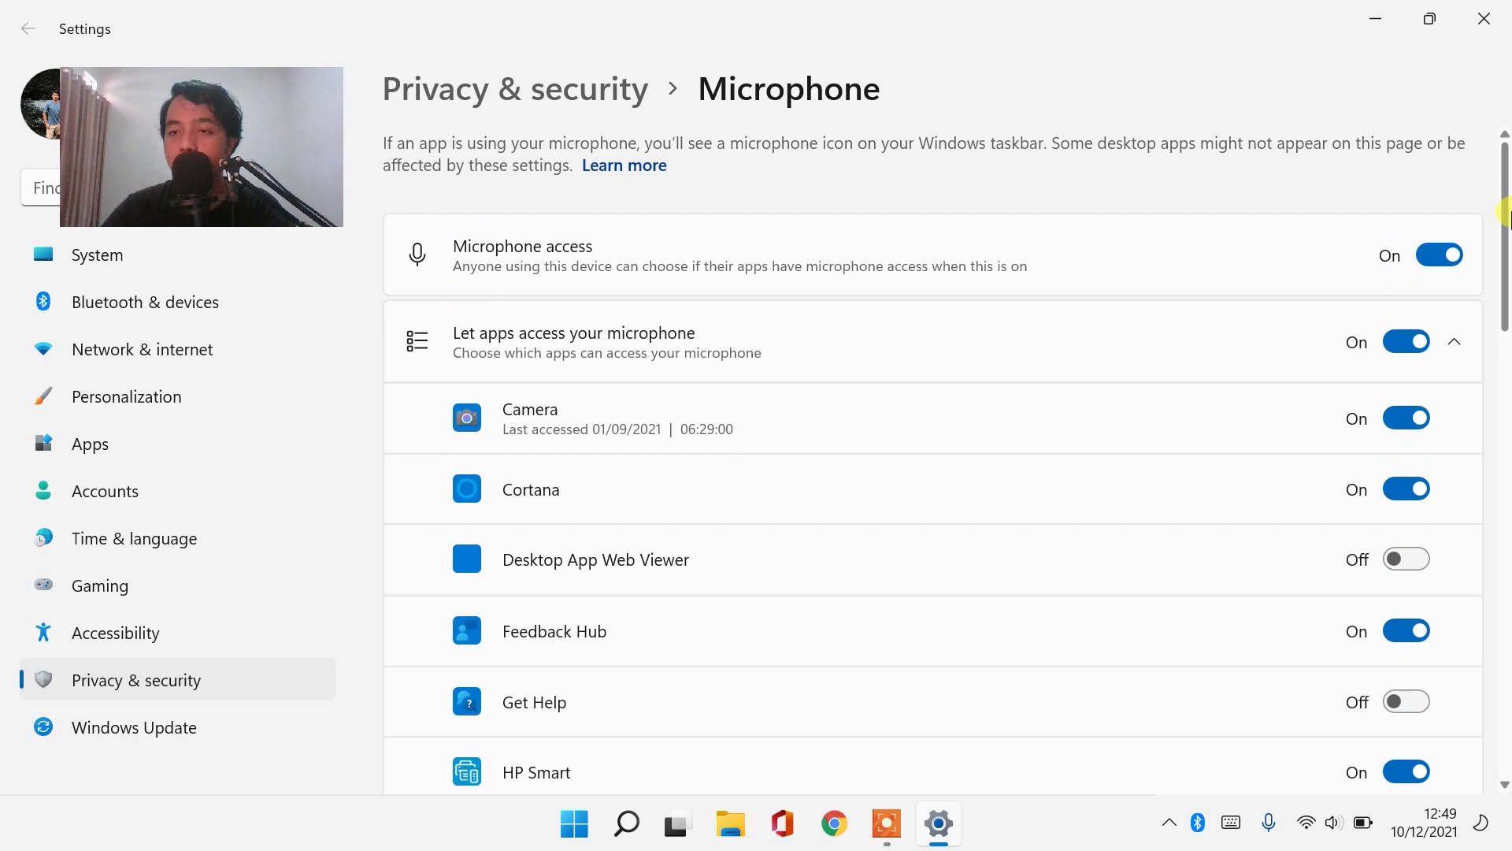
{"action": "left_click_drag", "start_coordinate": [1506, 237], "coordinate": [1496, 574]}
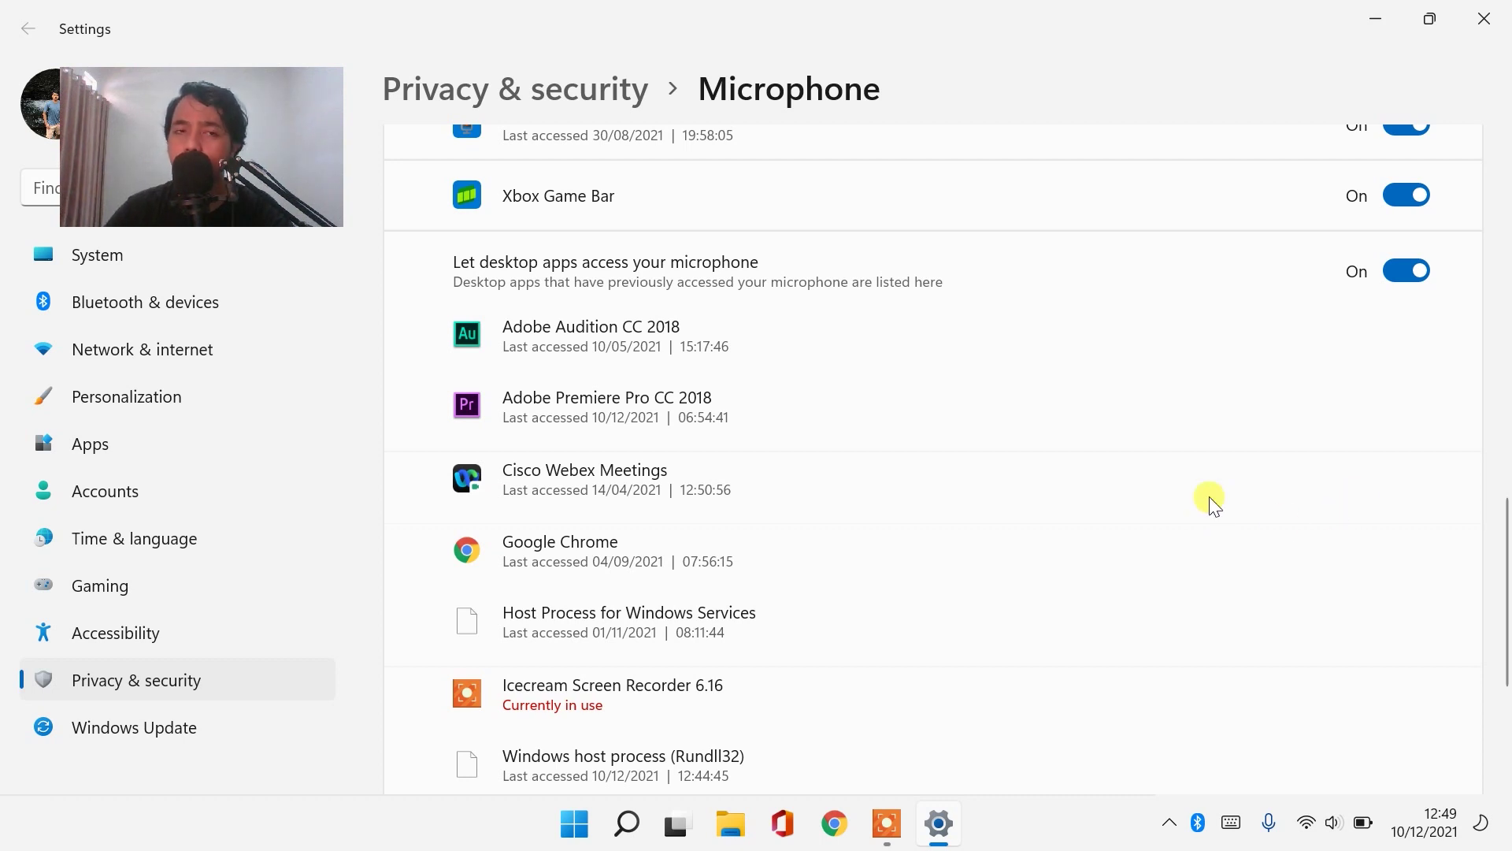
{"action": "left_click_drag", "start_coordinate": [201, 141], "coordinate": [1278, 138]}
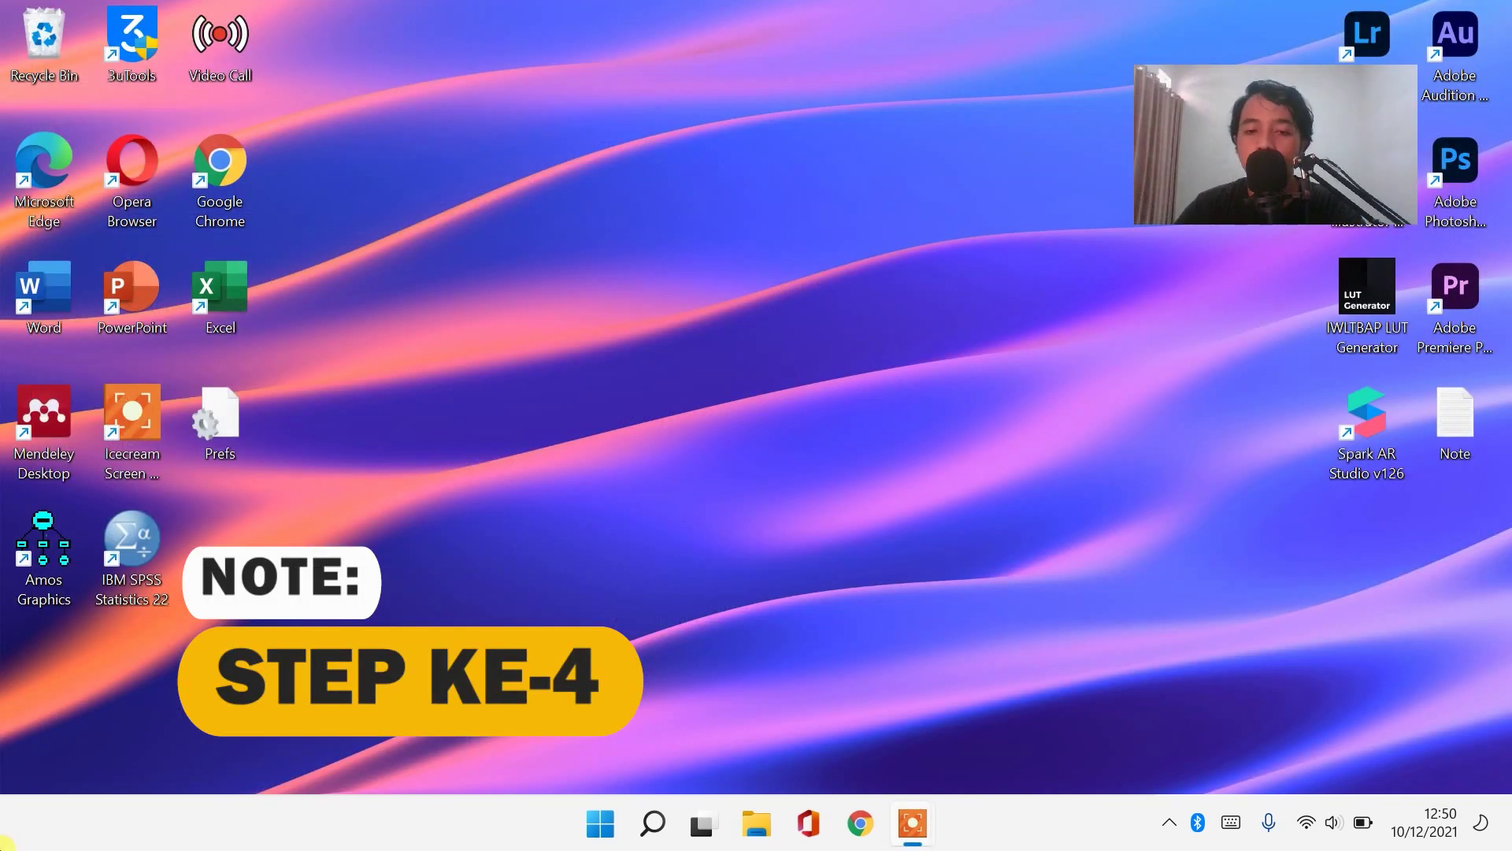
Search Windows for "con" and open Control Panel
{"action": "left_click", "coordinate": [655, 824]}
{"action": "left_click", "coordinate": [654, 825]}
{"action": "left_click", "coordinate": [654, 824]}
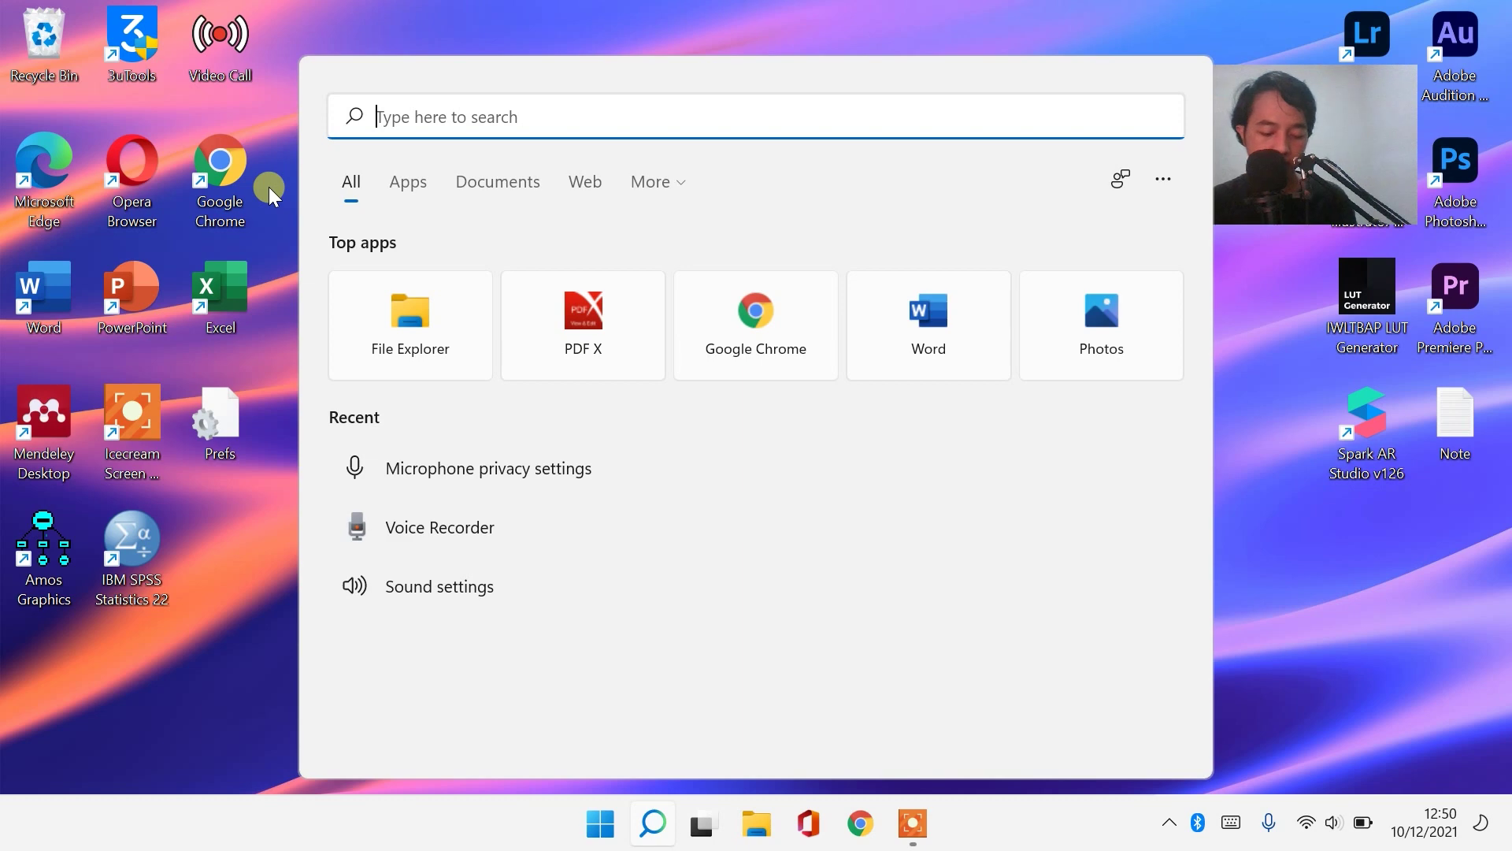
{"action": "type", "text": "con"}
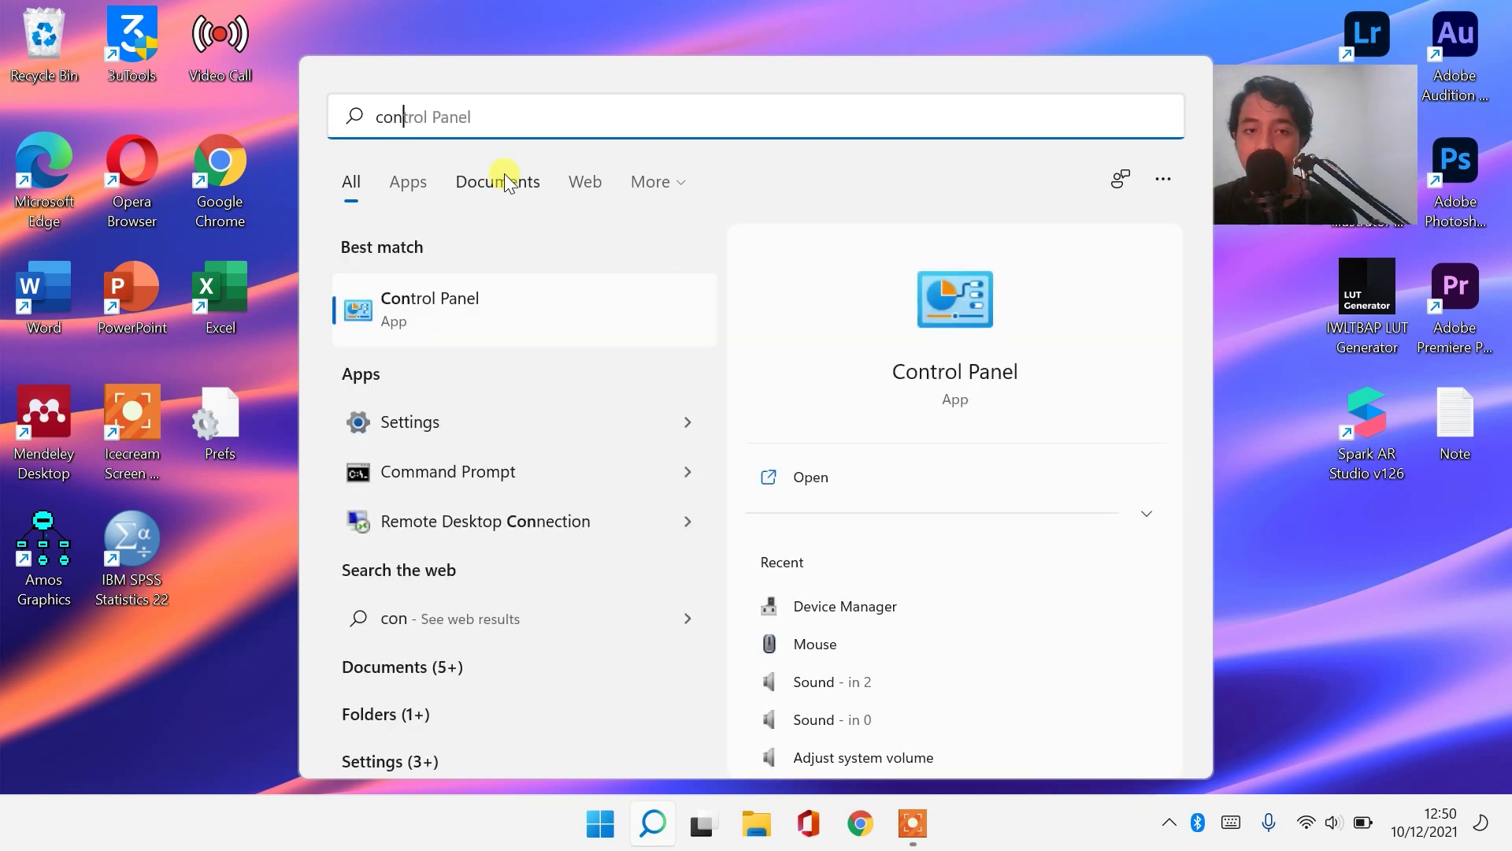
{"action": "left_click", "coordinate": [465, 309]}
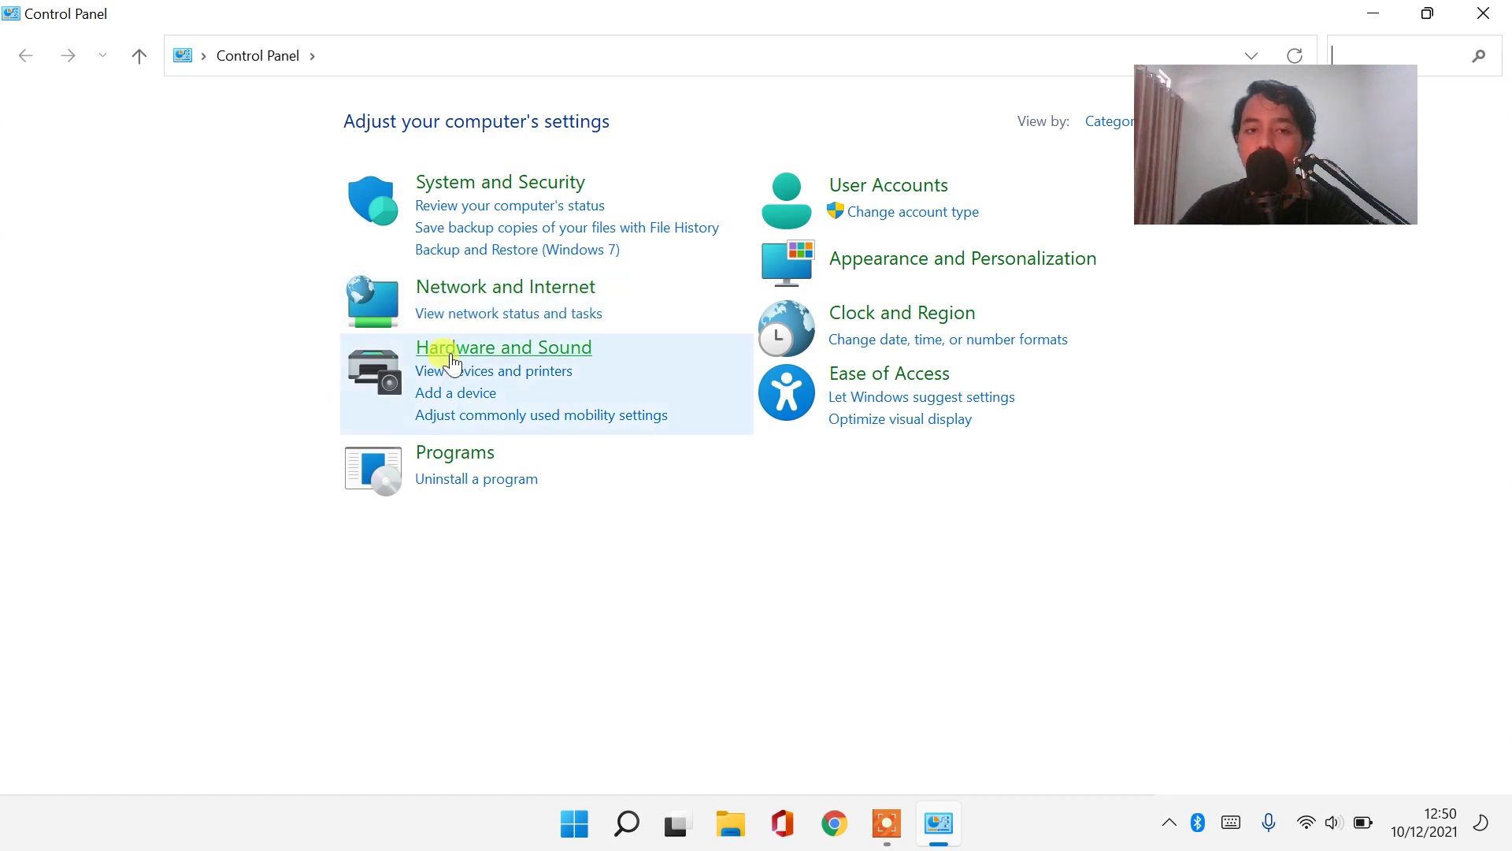
Open the Sound dialog from Hardware and Sound and show the recording devices
{"action": "left_click", "coordinate": [445, 347]}
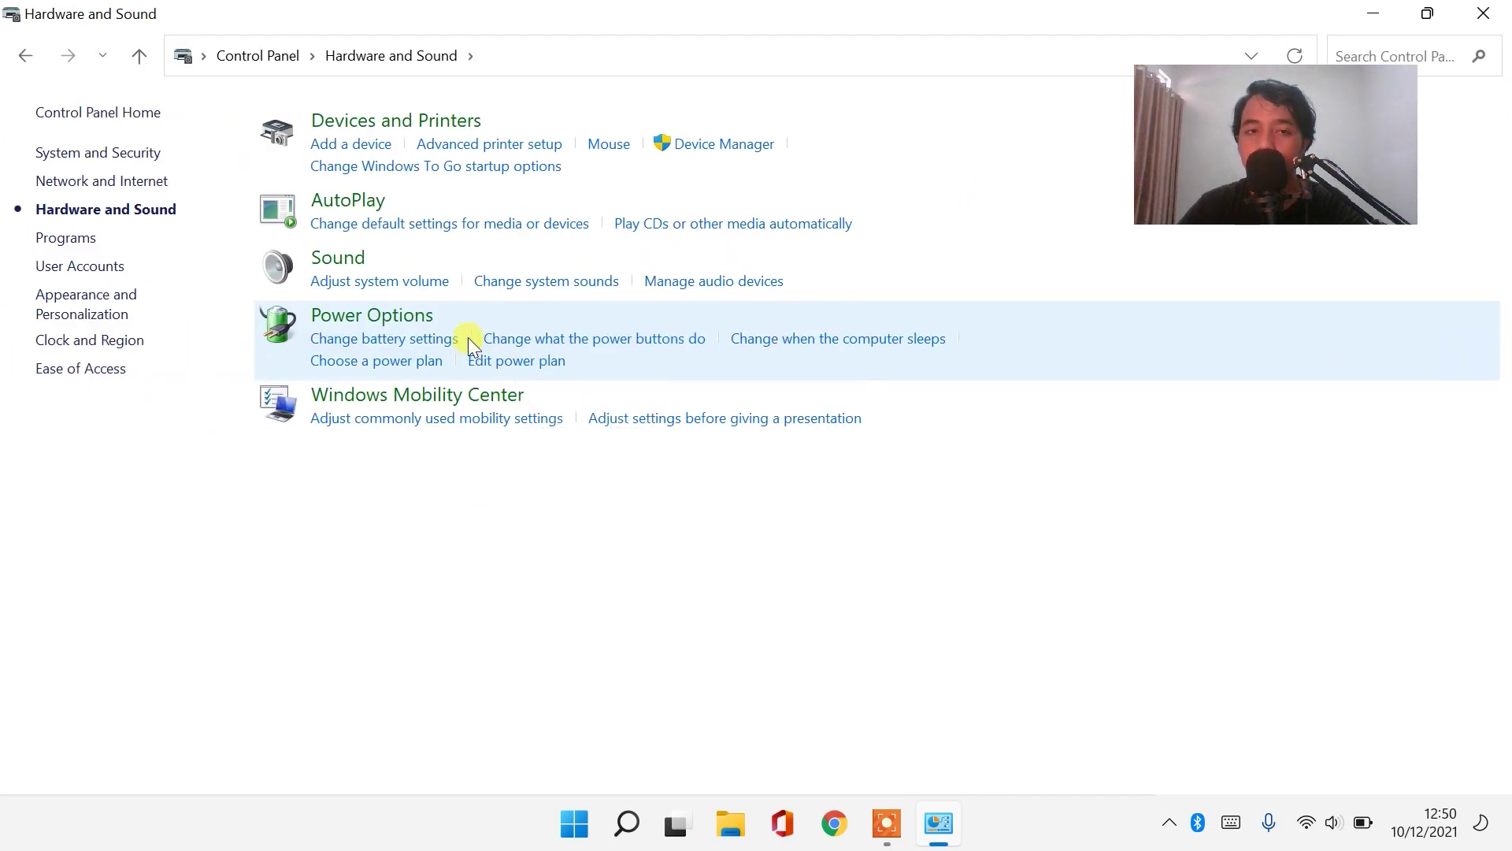
{"action": "left_click", "coordinate": [338, 260]}
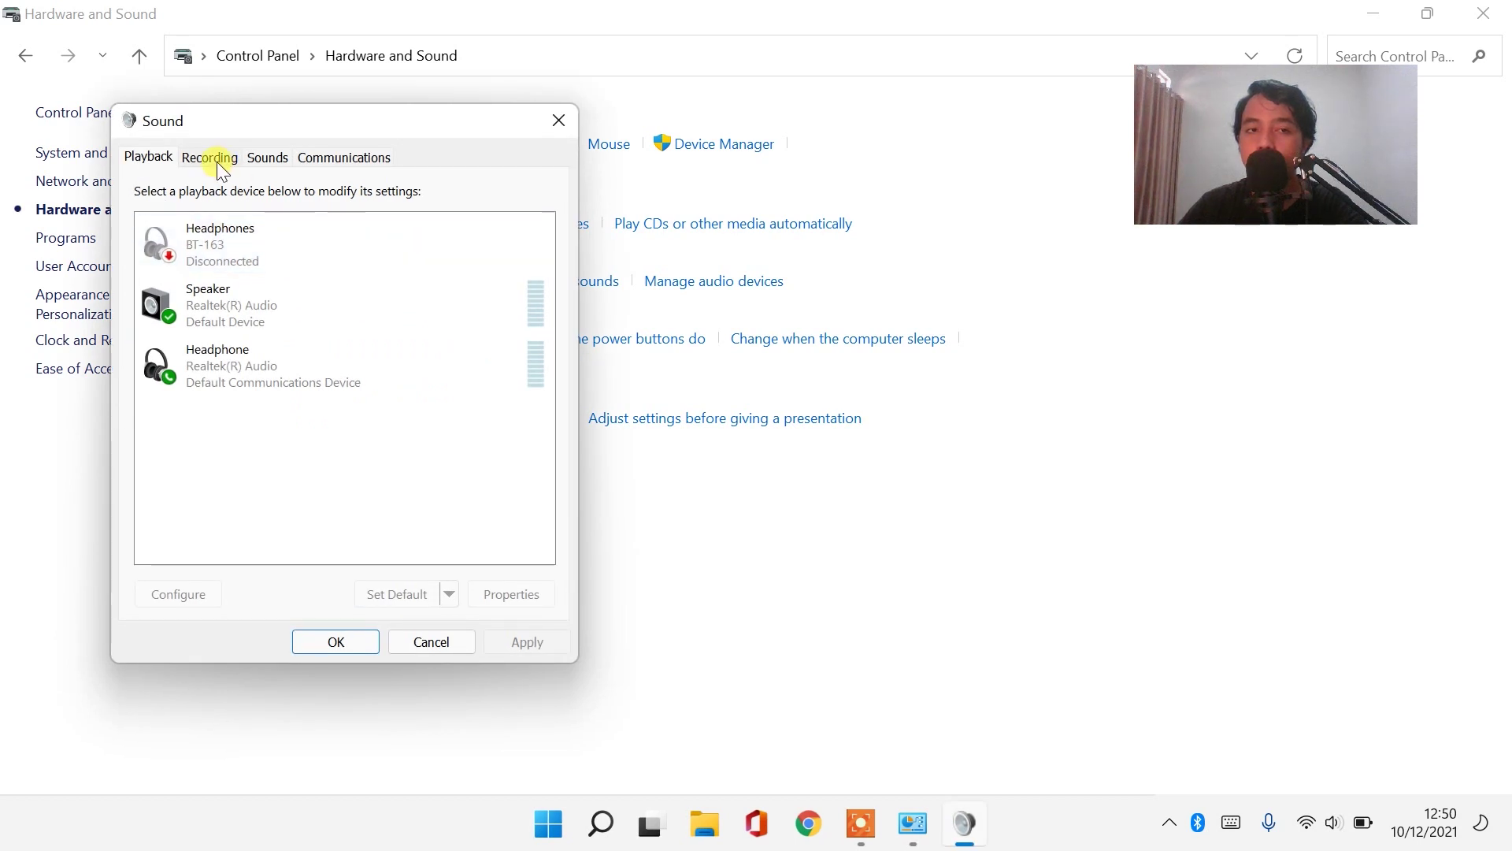
{"action": "left_click", "coordinate": [207, 159]}
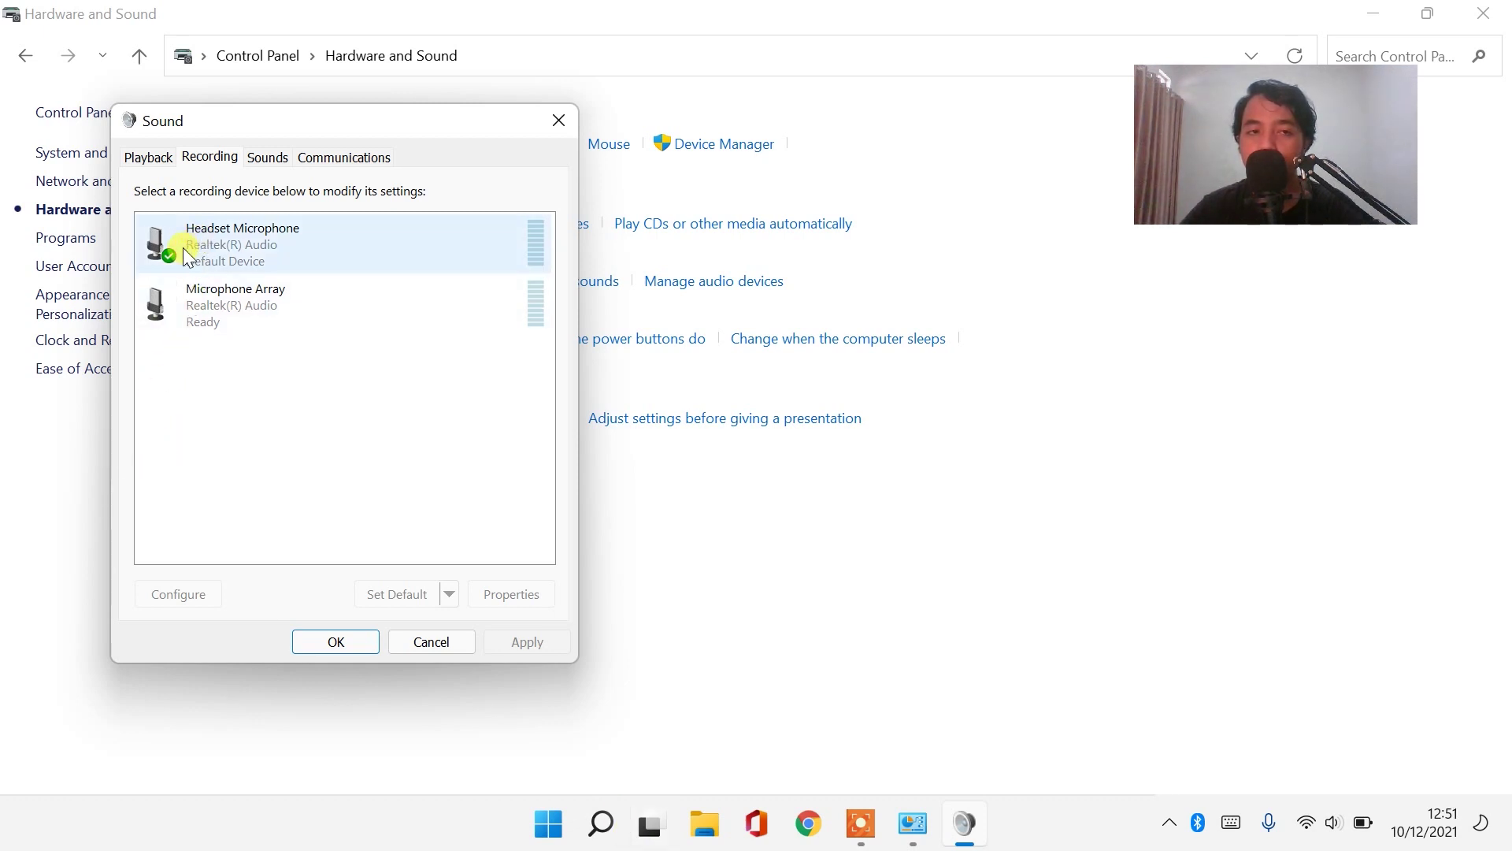
Set the Headset Microphone's input level to 100 in its properties, accept the sound settings and close Control Panel
{"action": "right_click", "coordinate": [297, 235]}
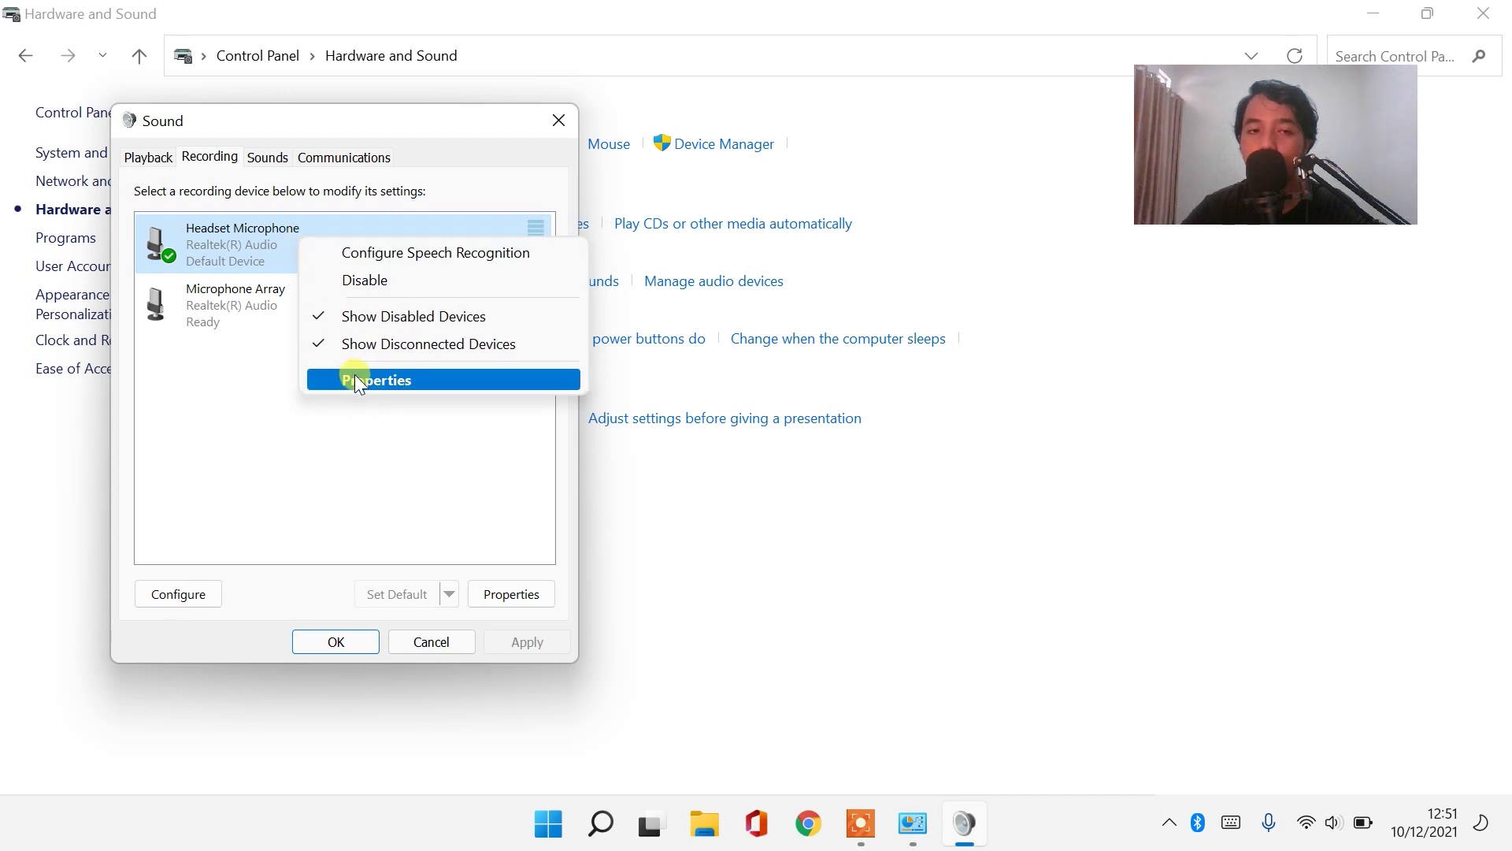
{"action": "left_click", "coordinate": [356, 377]}
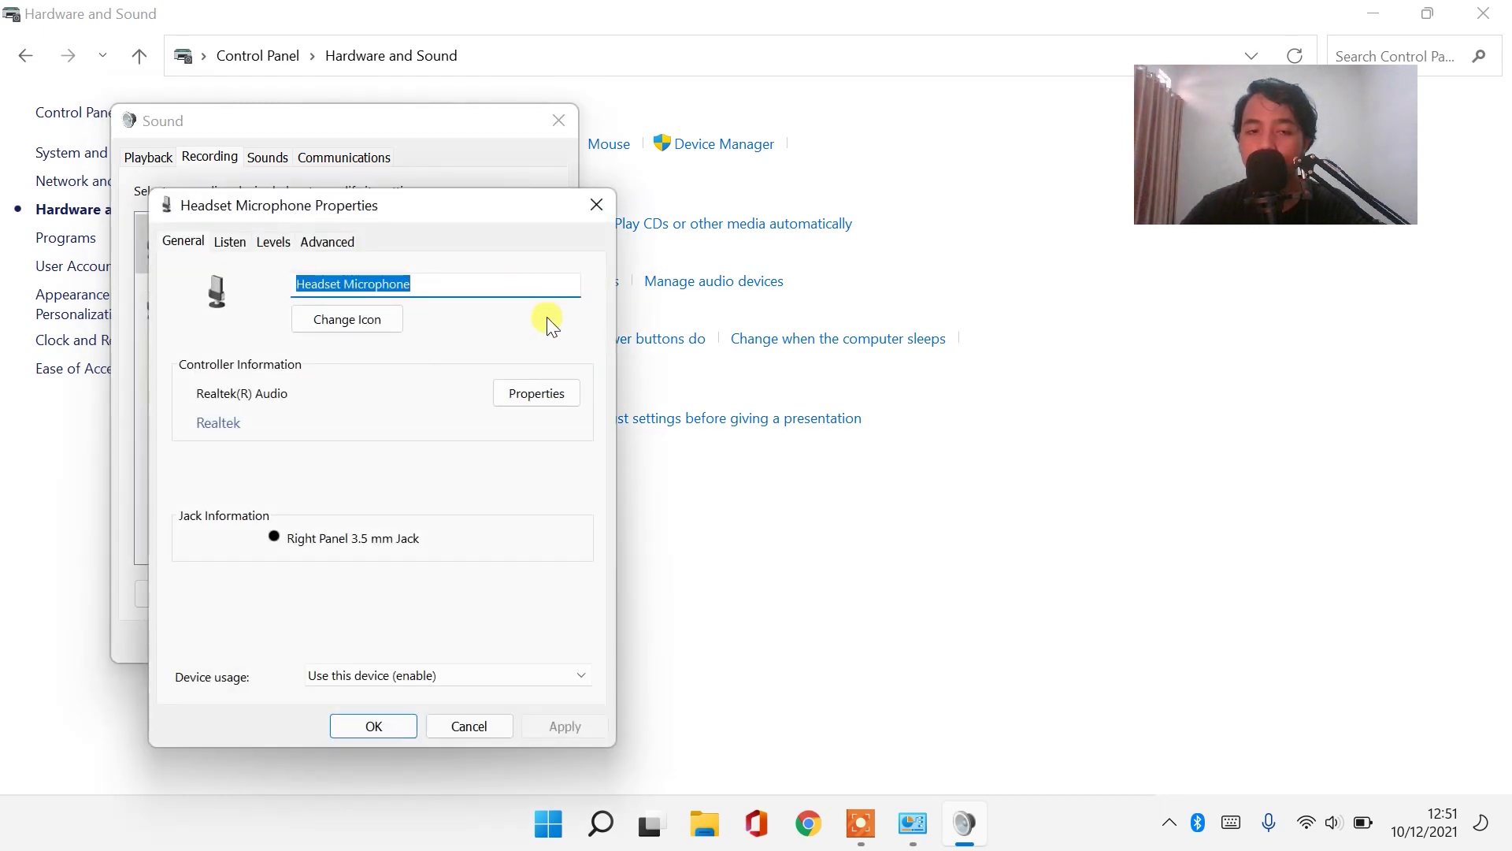
{"action": "left_click", "coordinate": [282, 243]}
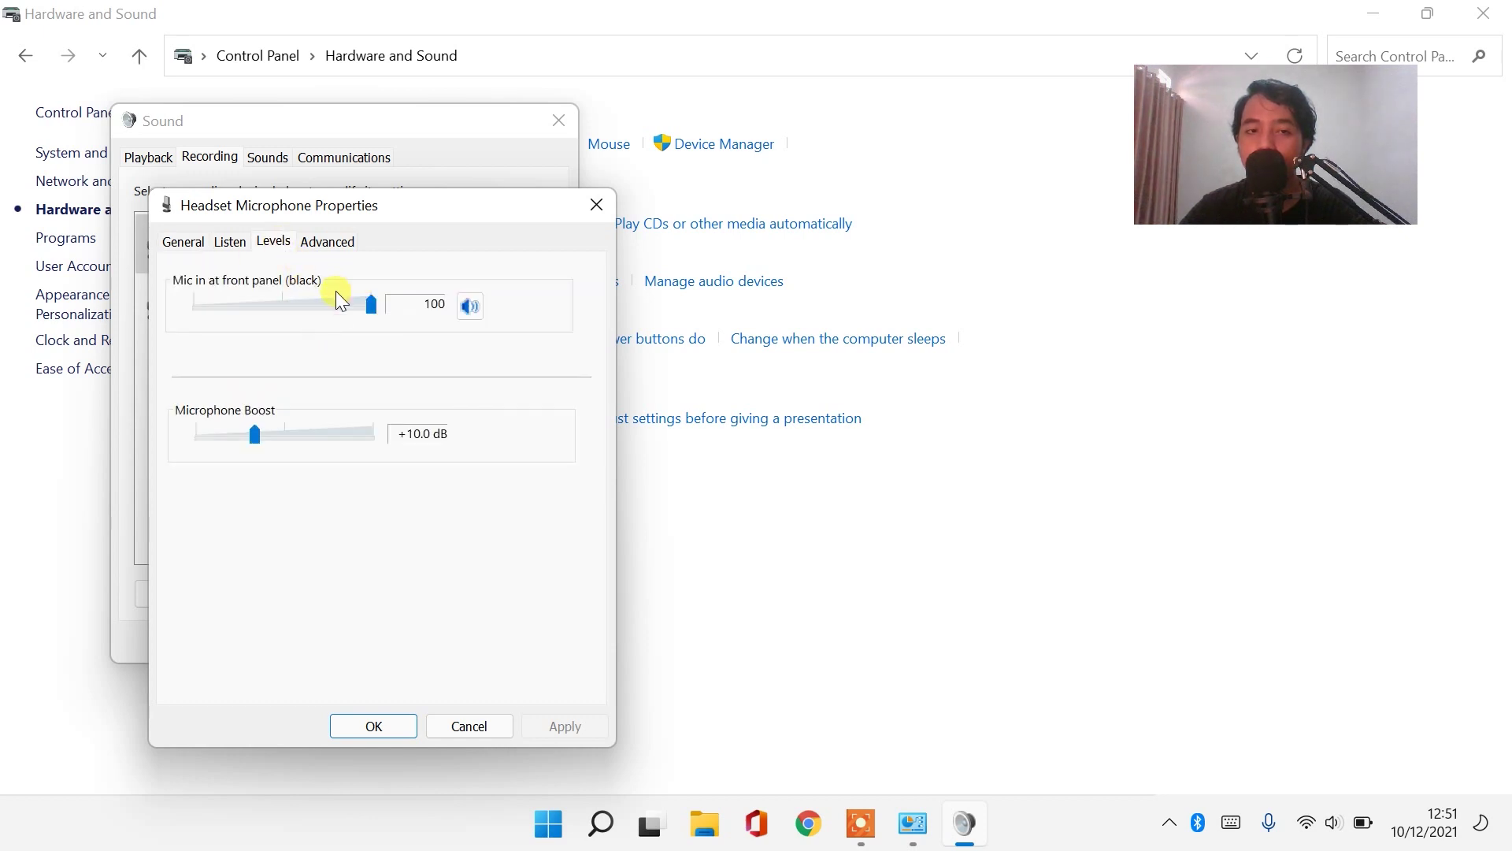
{"action": "mouse_move", "coordinate": [376, 305]}
{"action": "left_mouse_down"}
{"action": "mouse_move", "coordinate": [153, 327]}
{"action": "mouse_move", "coordinate": [201, 301]}
{"action": "mouse_move", "coordinate": [386, 307]}
{"action": "left_mouse_up"}
{"action": "left_click", "coordinate": [372, 724]}
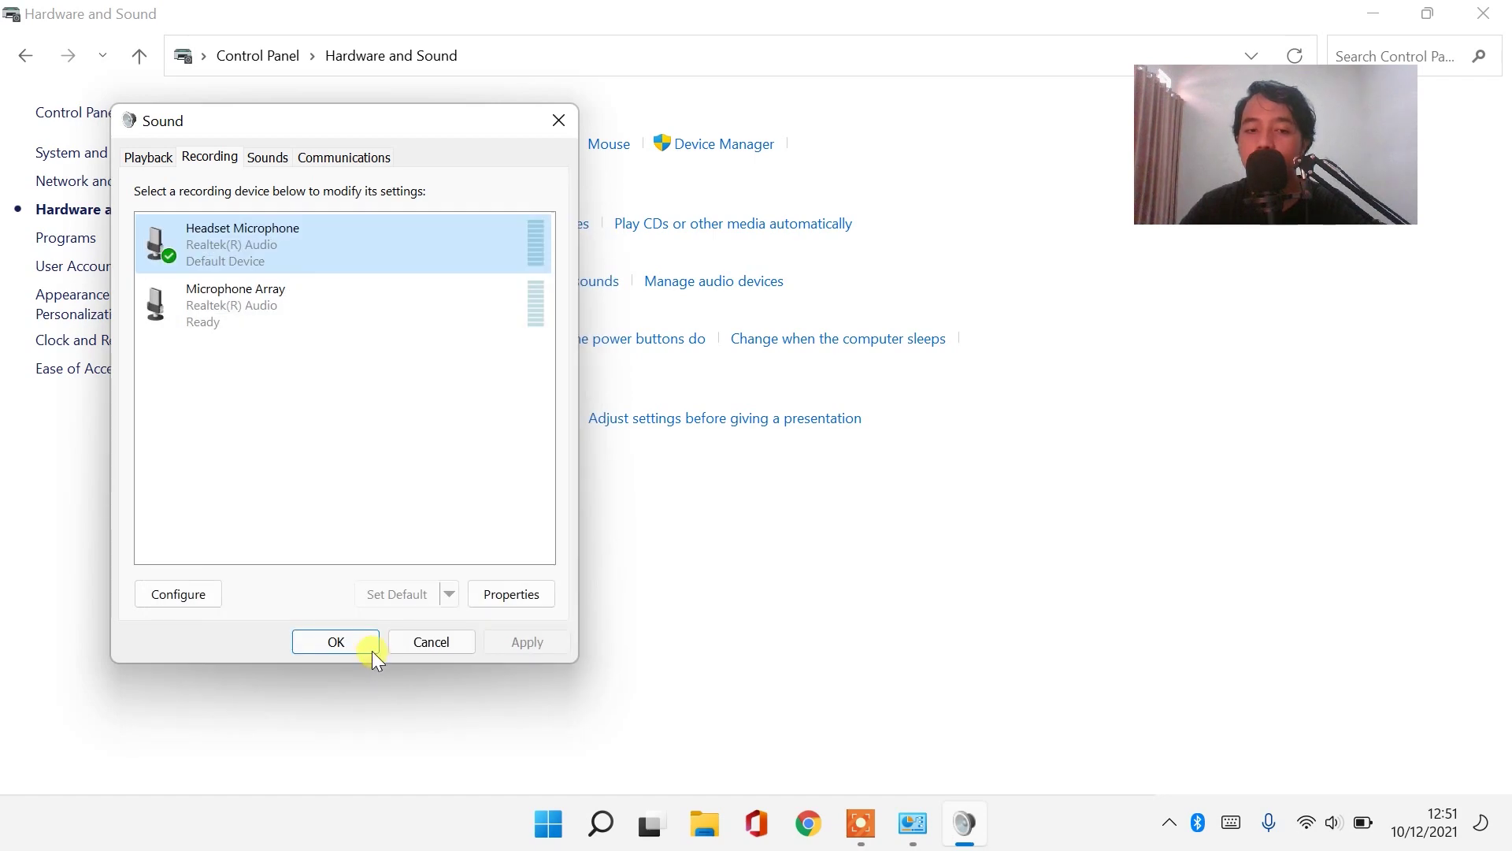
{"action": "left_click", "coordinate": [346, 641]}
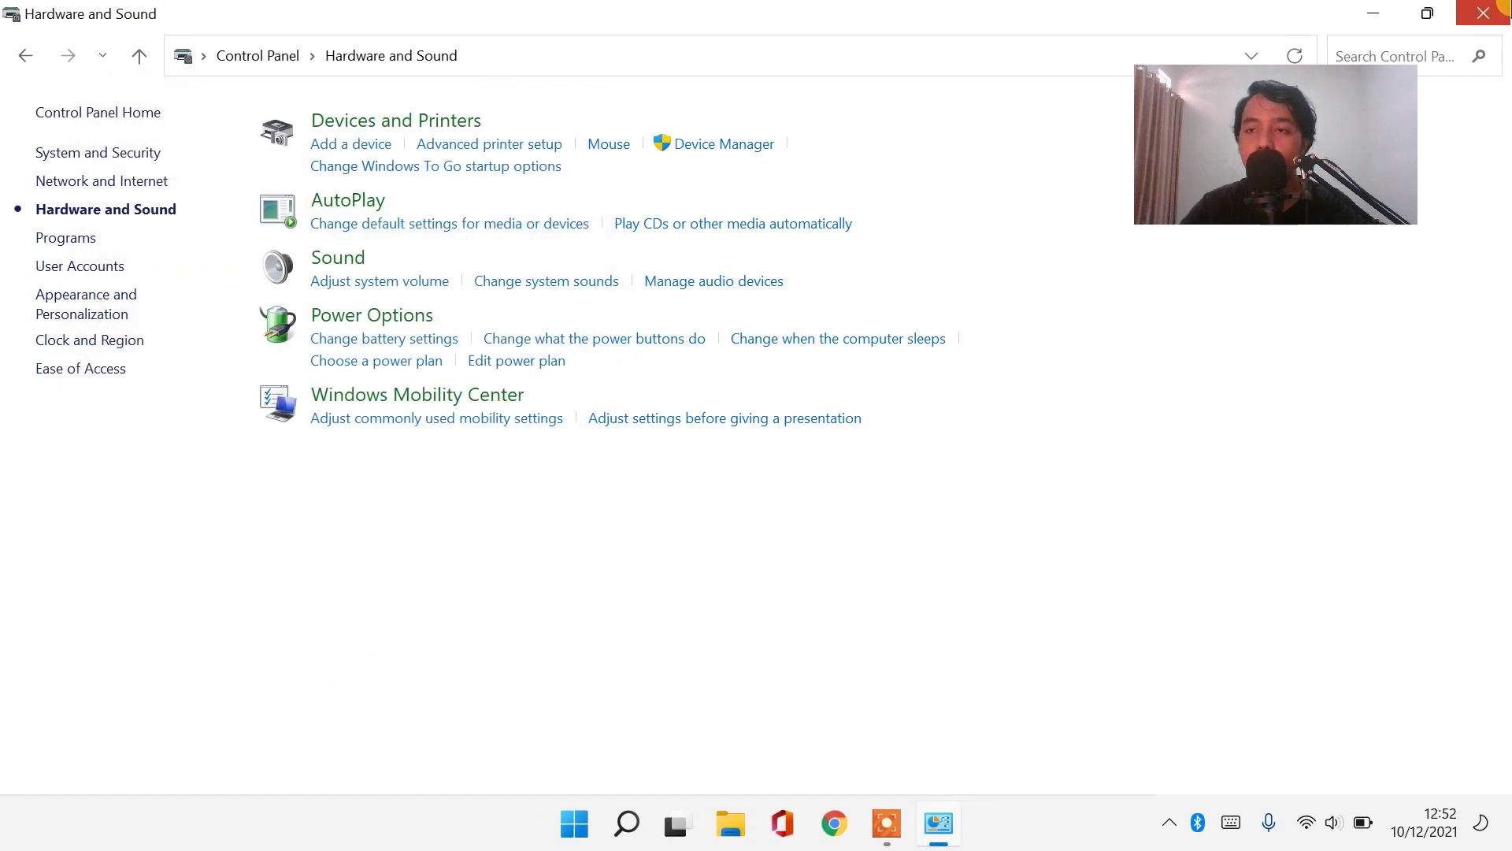
{"action": "left_click", "coordinate": [1483, 13]}
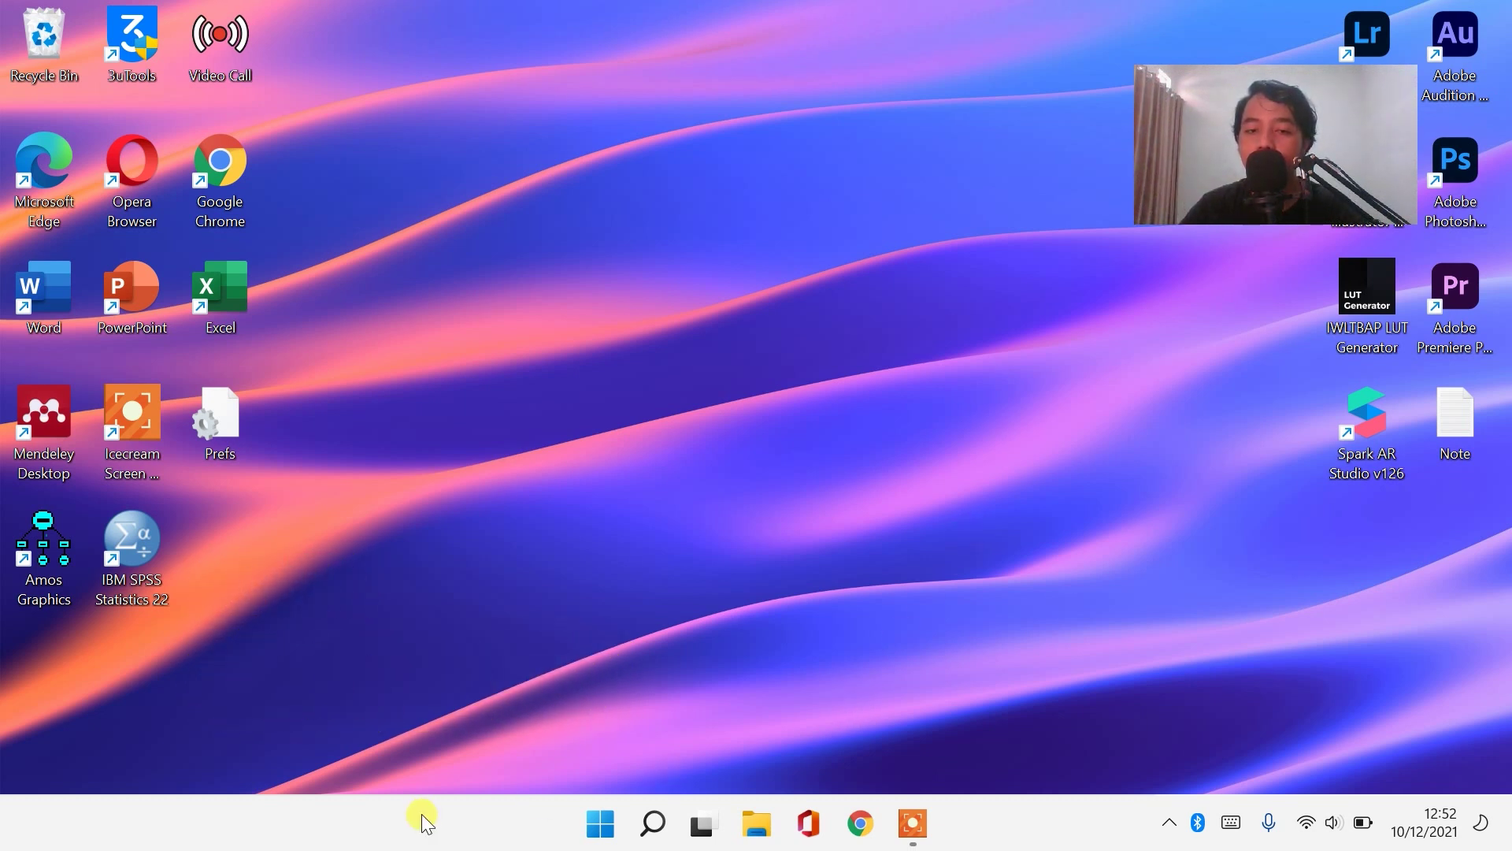
Open Device Manager, expand the Audio inputs and outputs category and select the Microphone Array device
{"action": "right_click", "coordinate": [614, 827]}
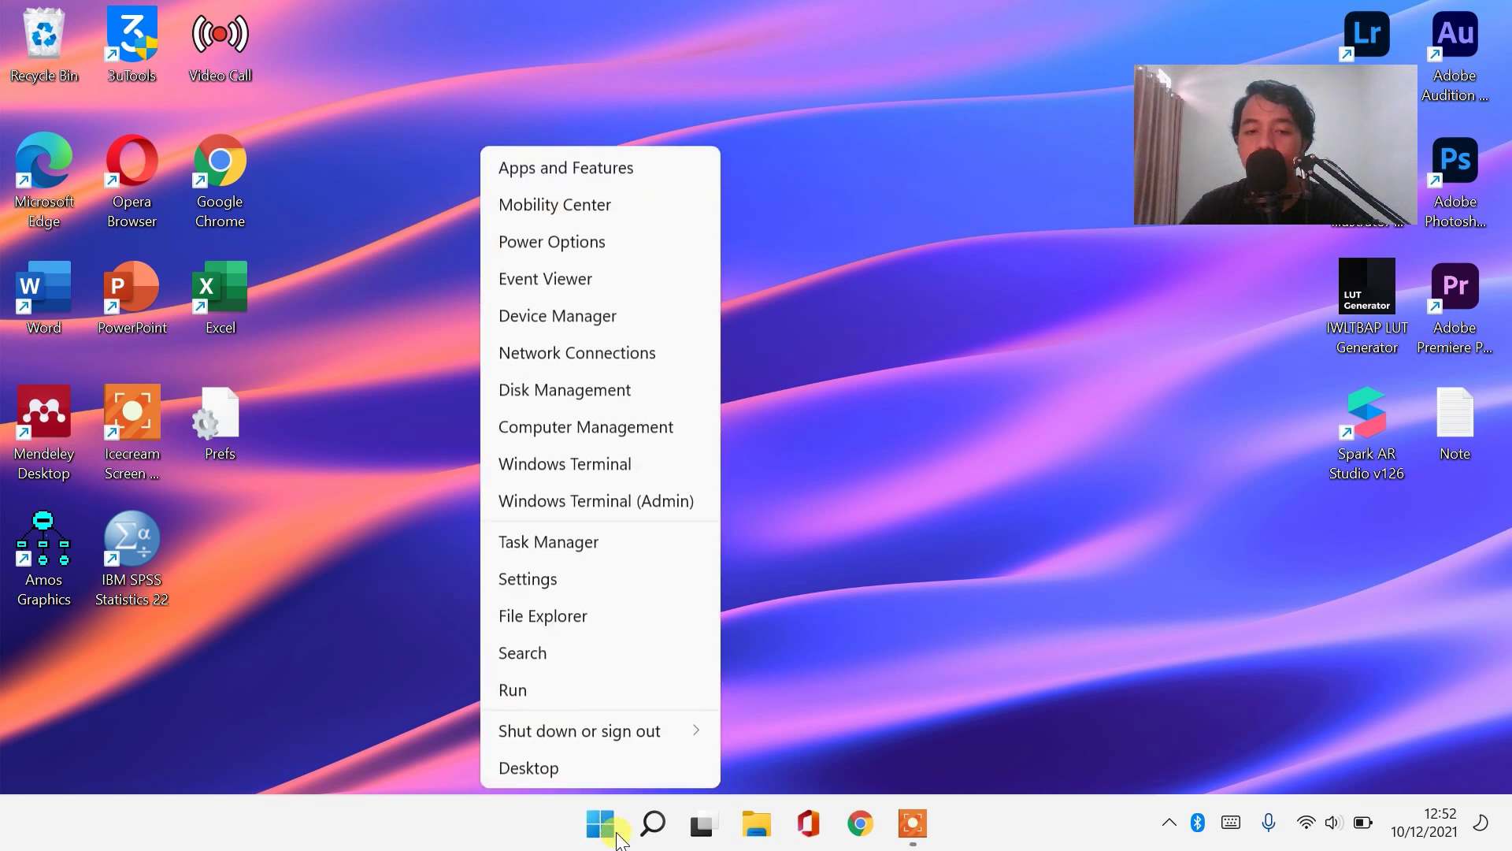
{"action": "left_click", "coordinate": [588, 323]}
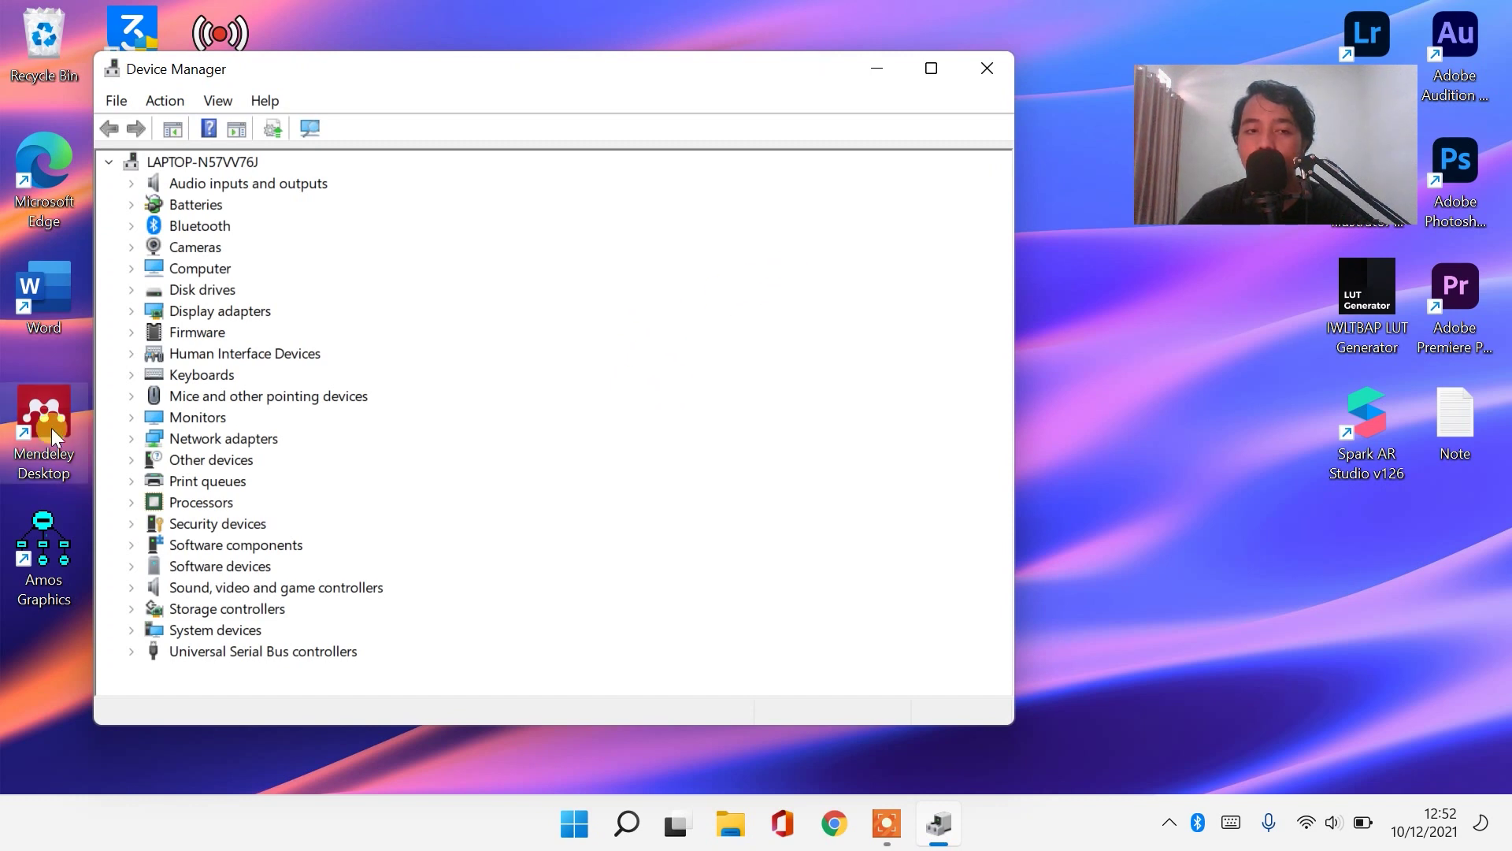
{"action": "left_click", "coordinate": [131, 183]}
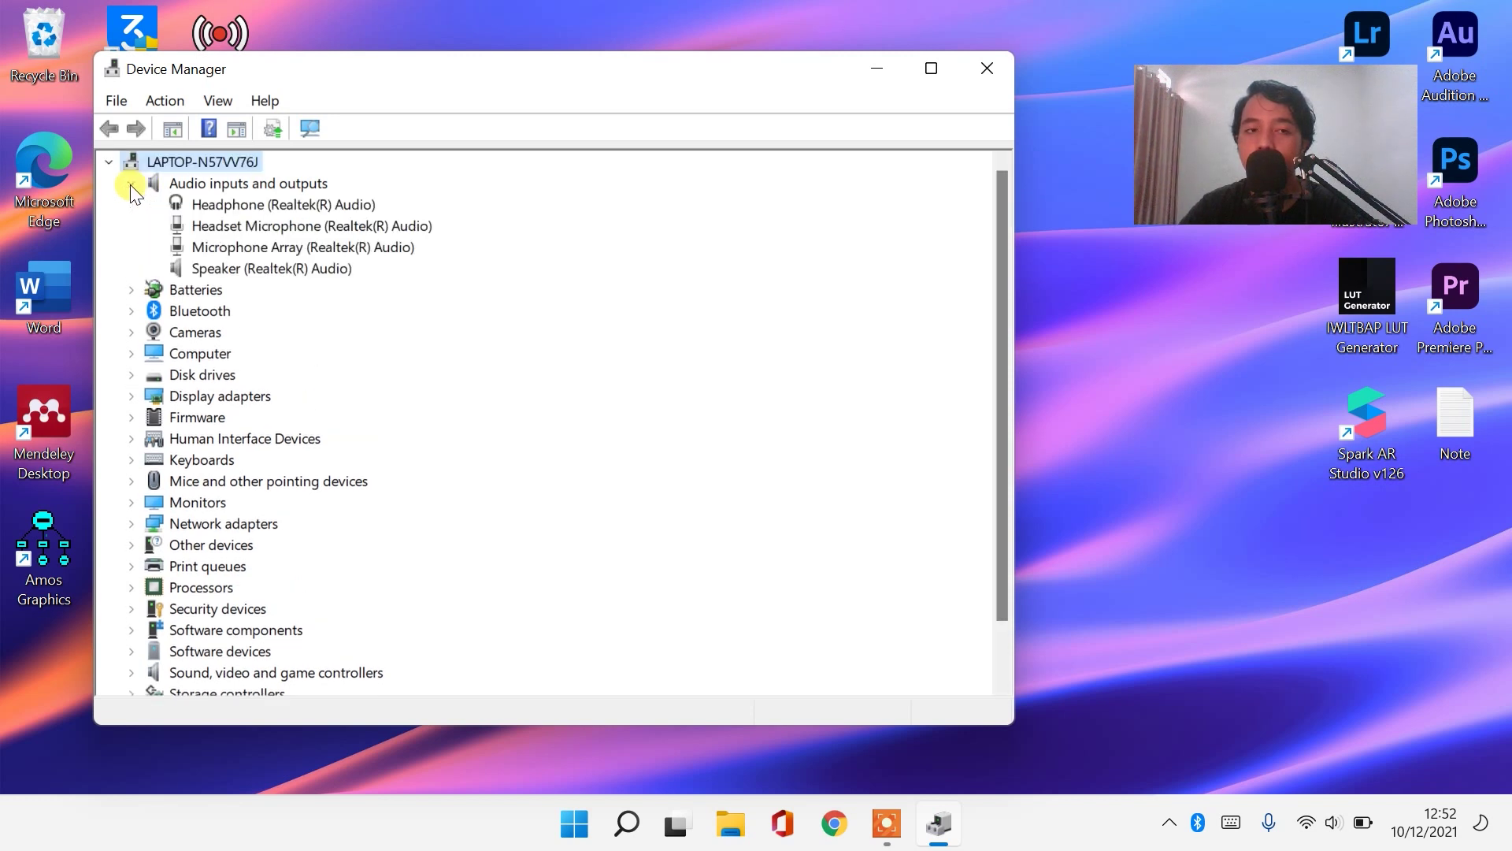
{"action": "left_click", "coordinate": [281, 249]}
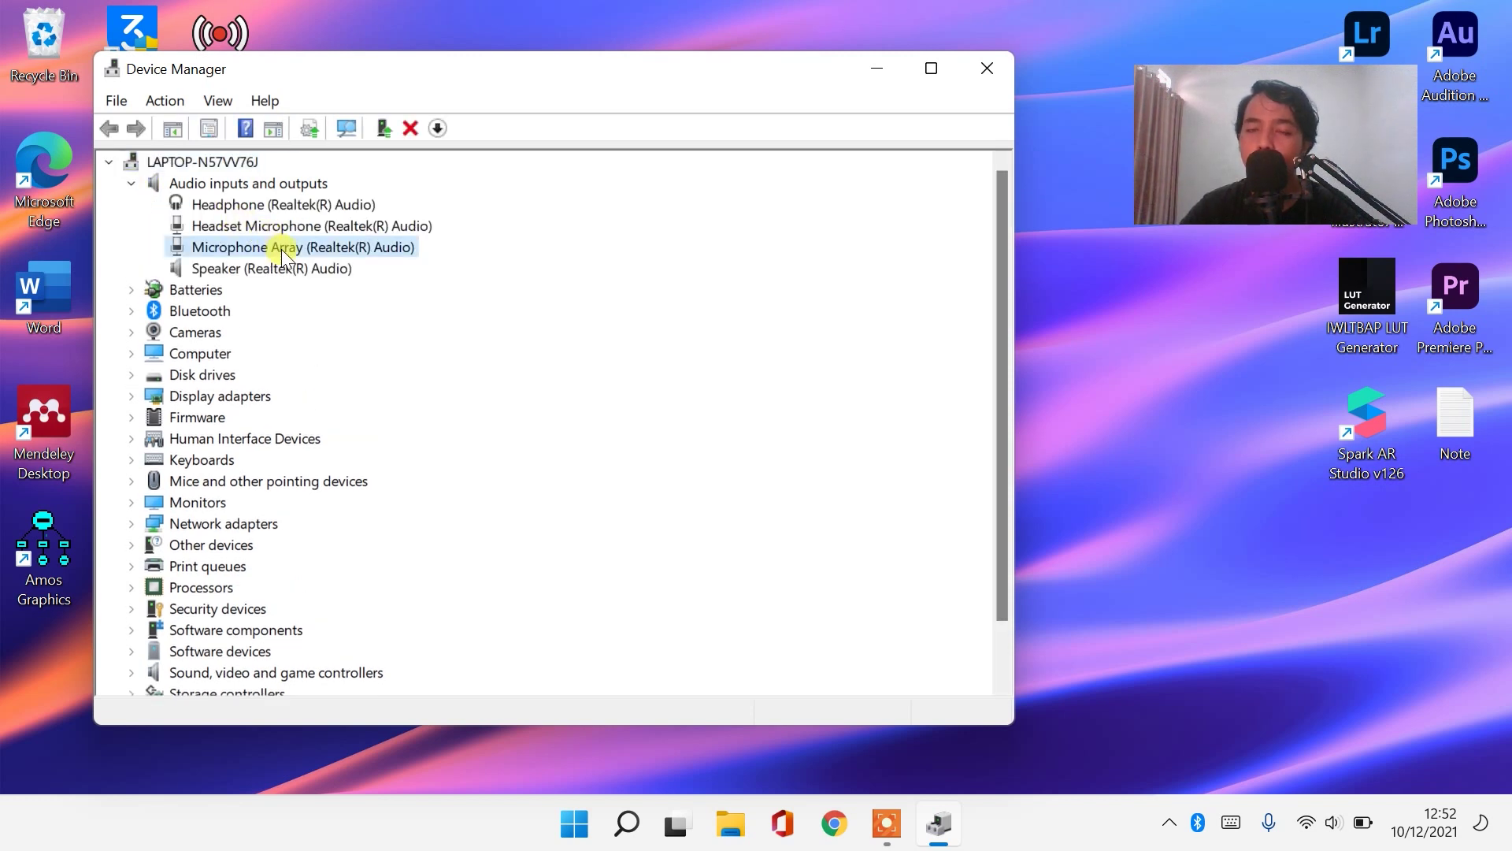
Open the driver update options for the Headset Microphone and check the Wi-Fi connection, closing Device Manager when done
{"action": "left_click", "coordinate": [220, 225]}
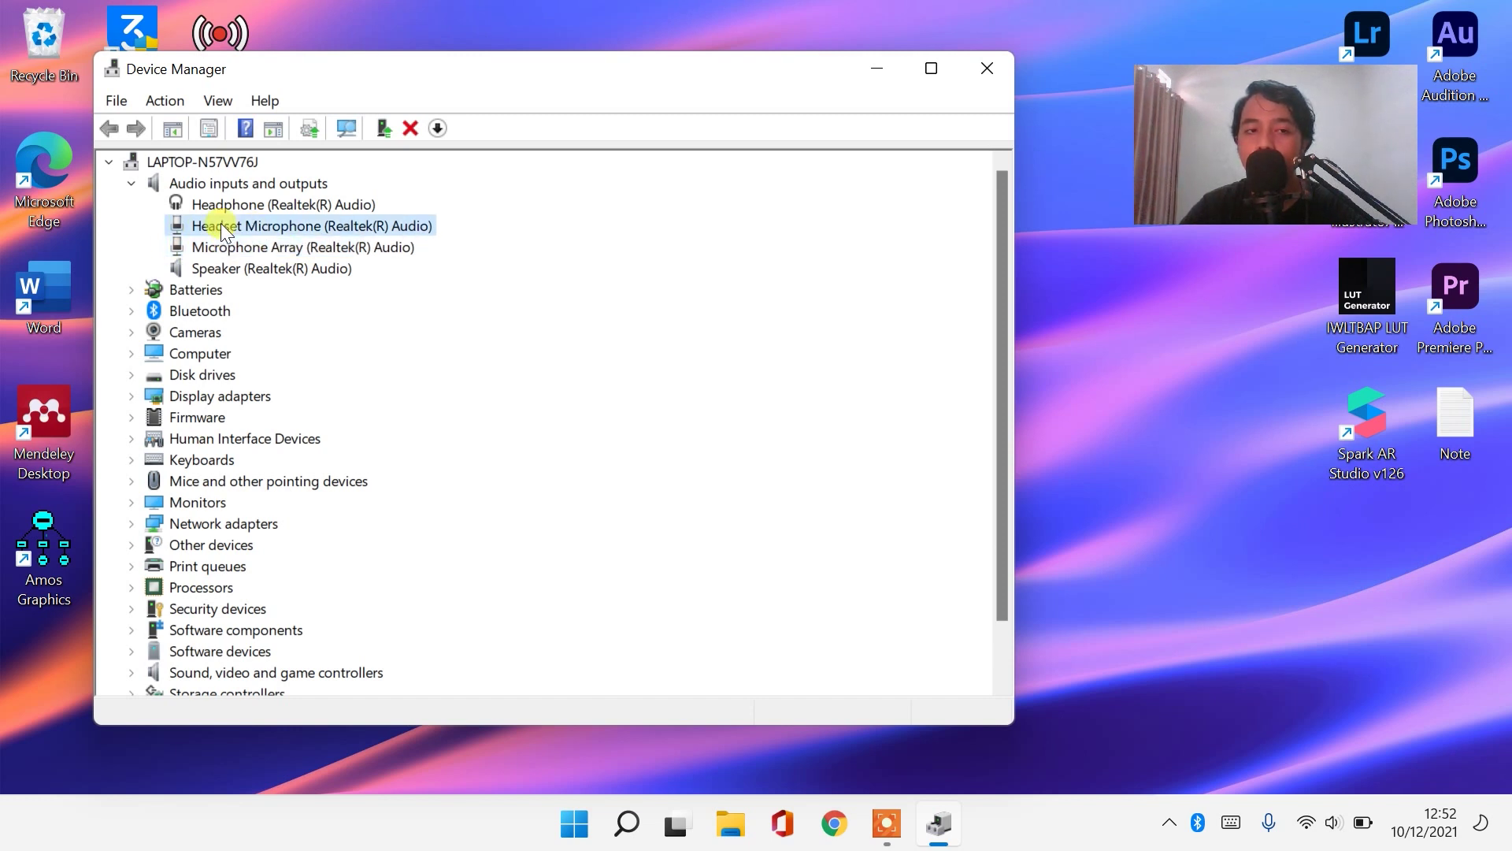
{"action": "right_click", "coordinate": [223, 224]}
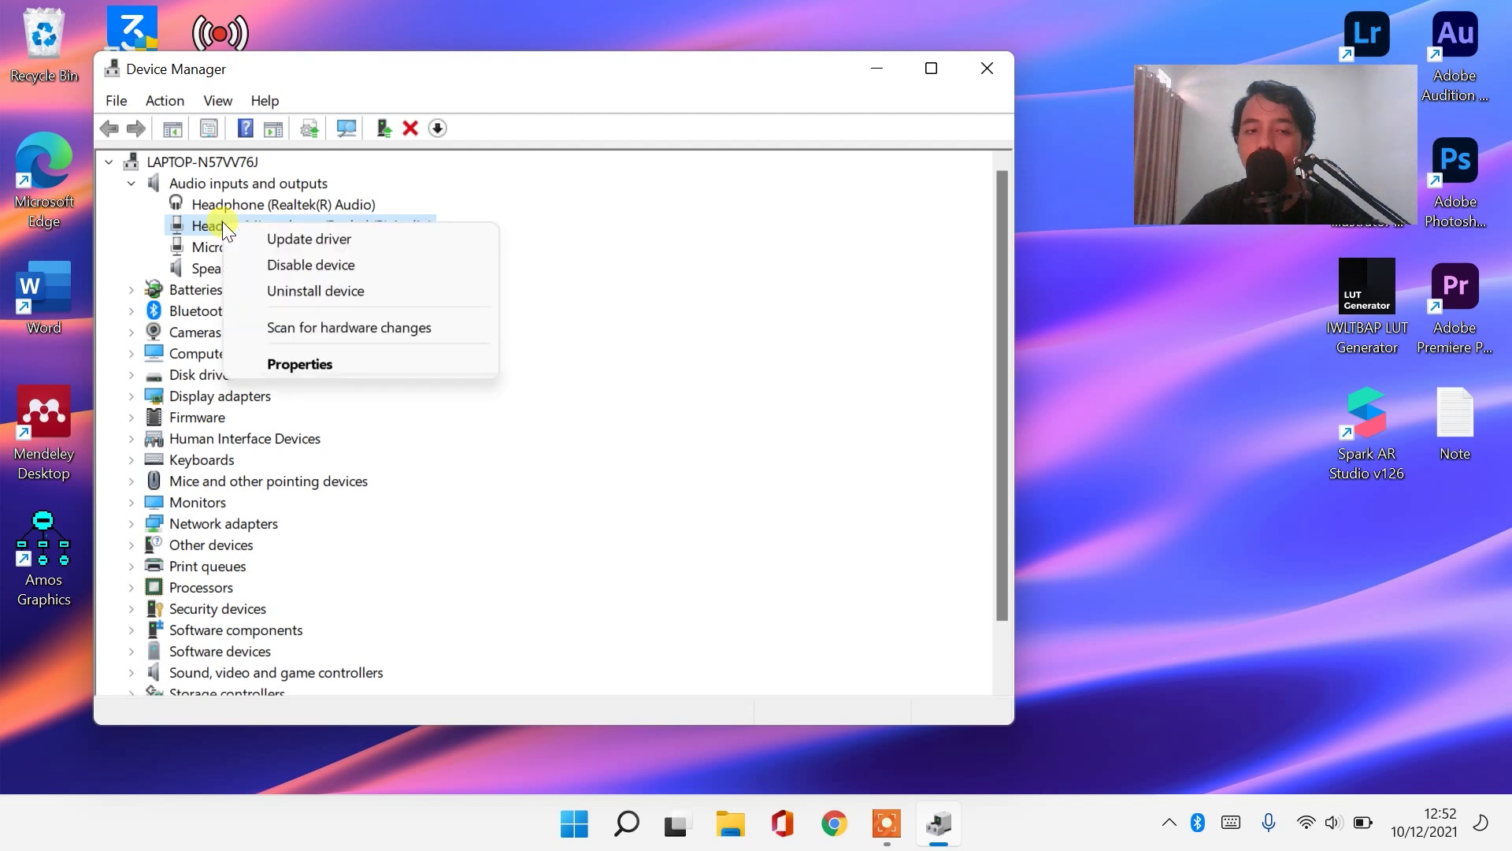
{"action": "left_click", "coordinate": [247, 232]}
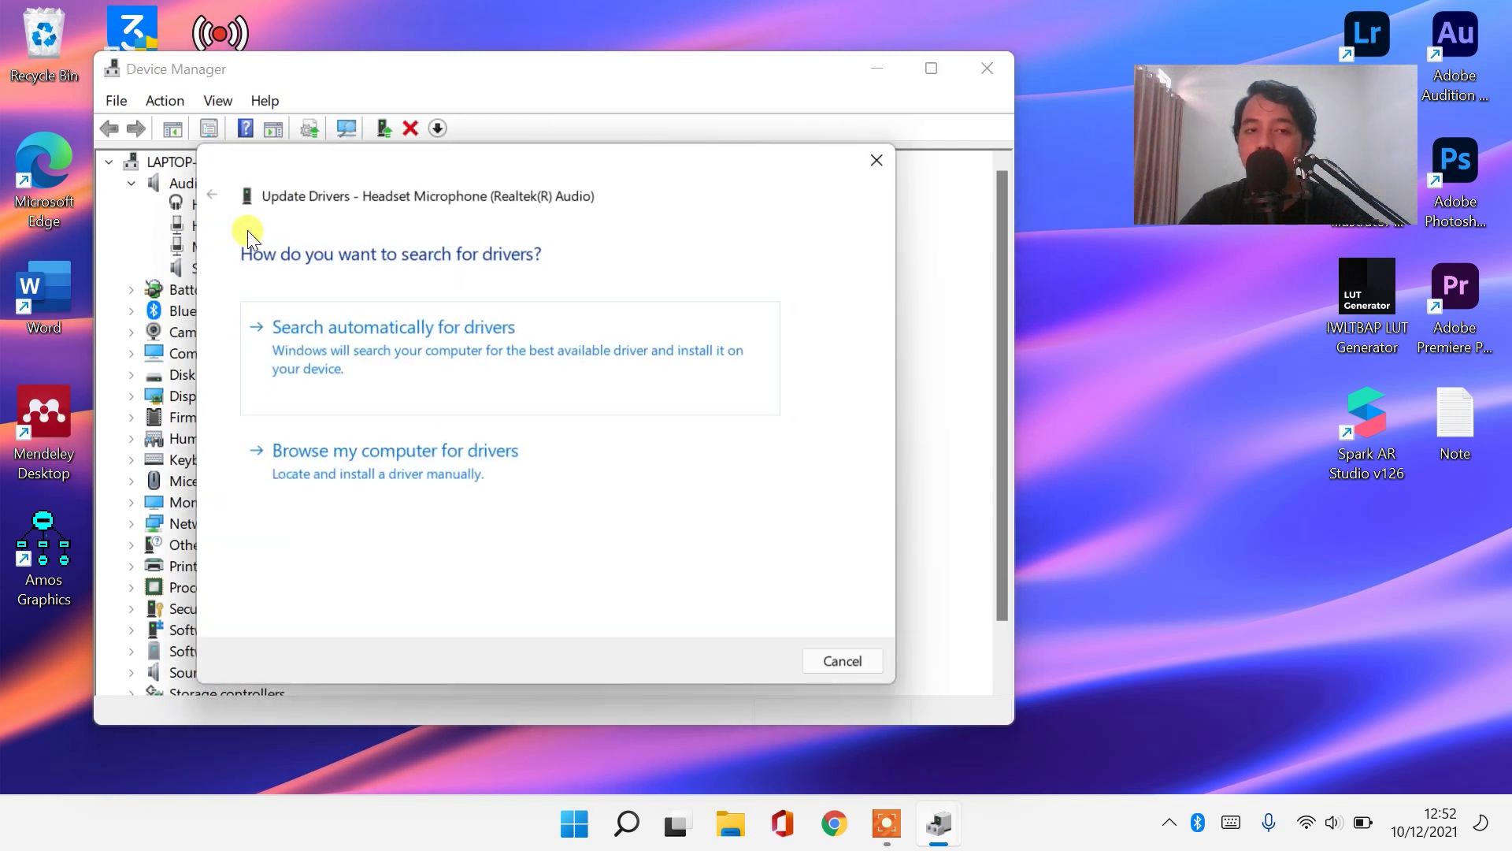
{"action": "left_click", "coordinate": [1307, 824]}
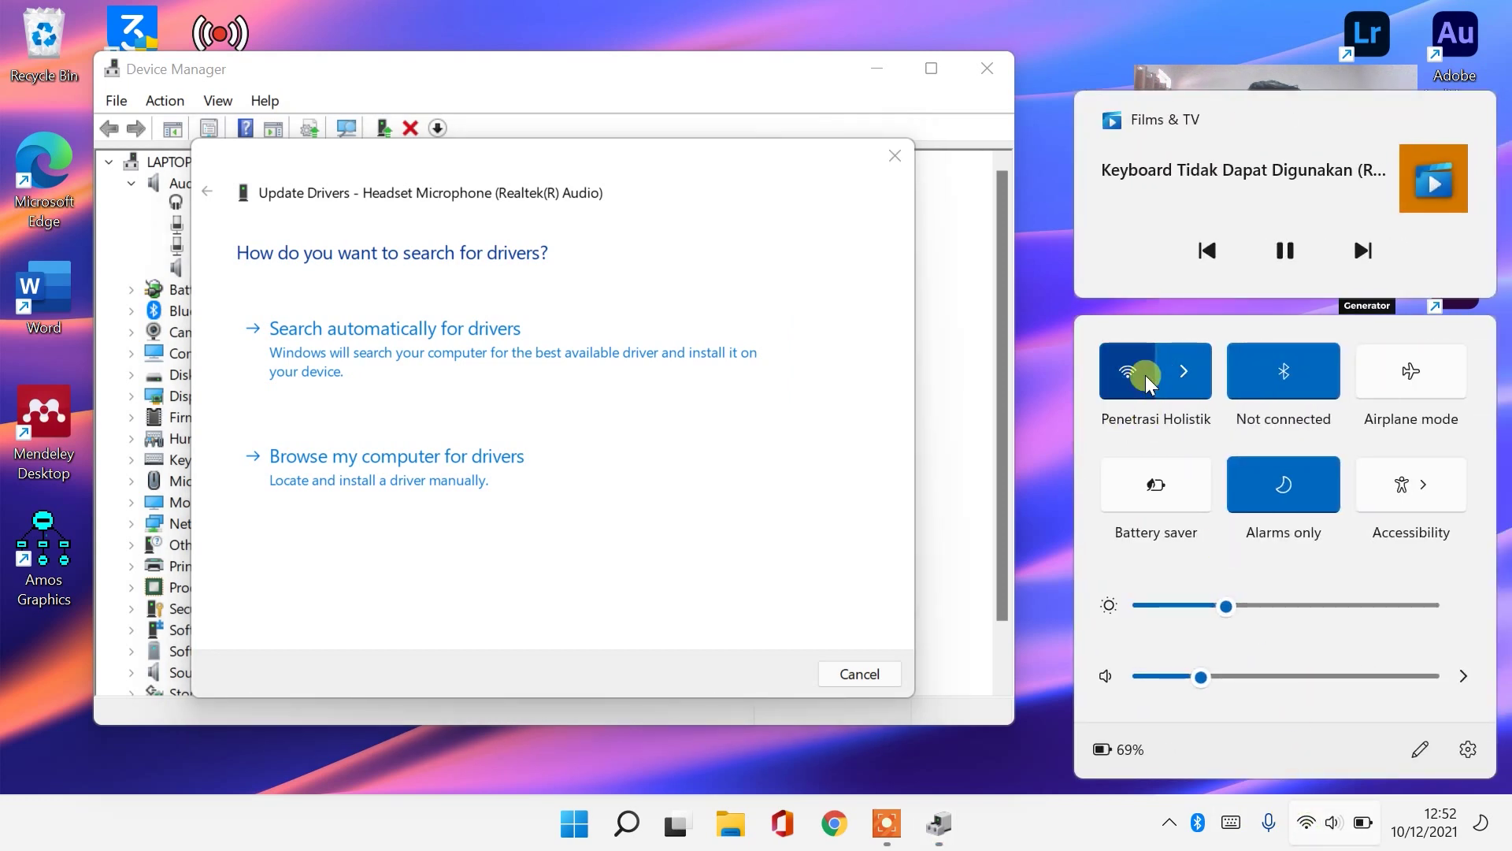
{"action": "left_click", "coordinate": [1051, 99]}
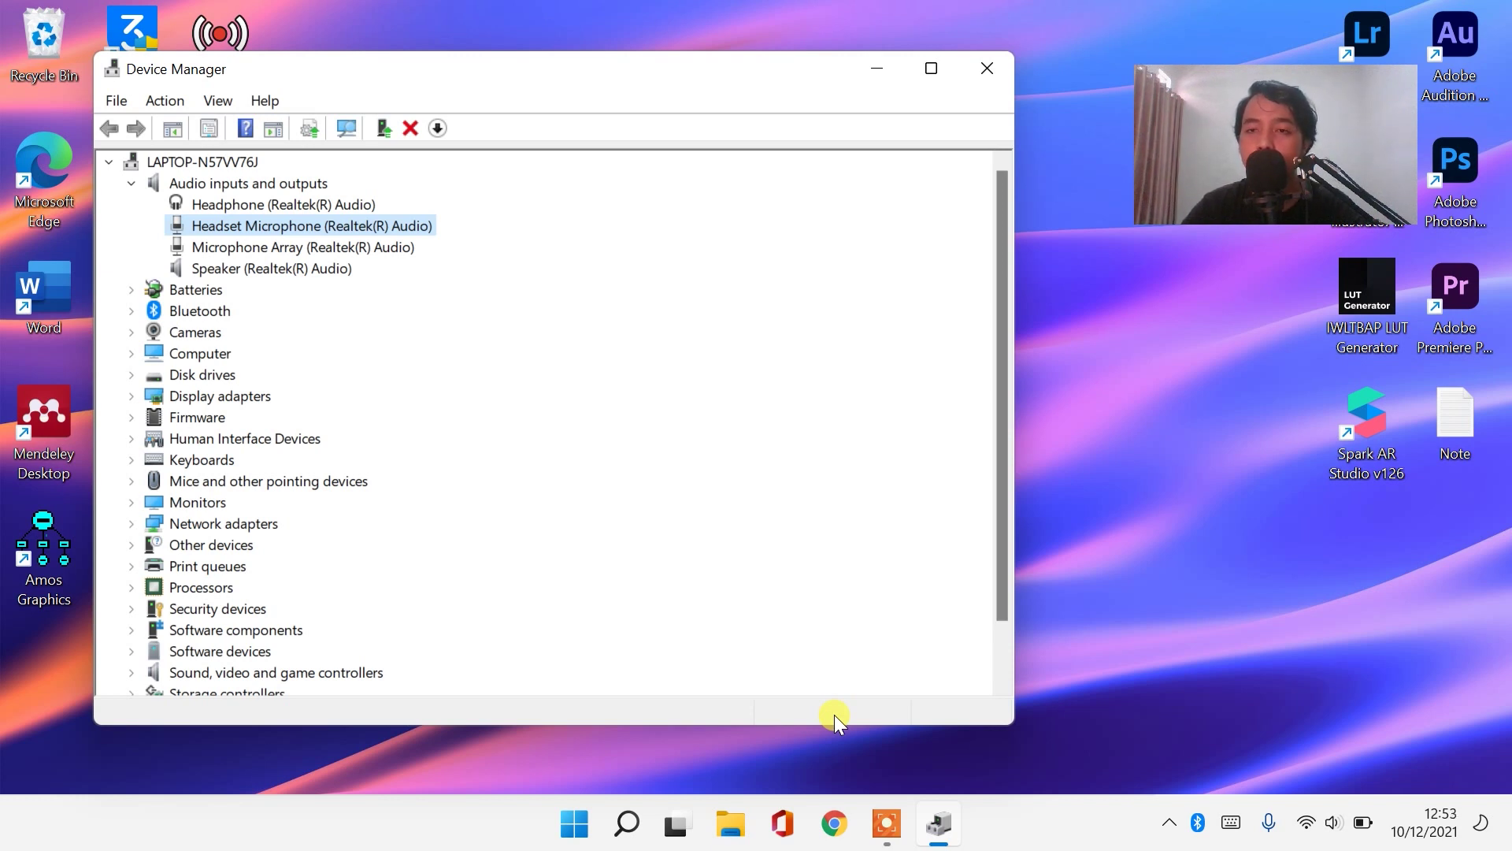
{"action": "left_click", "coordinate": [987, 69]}
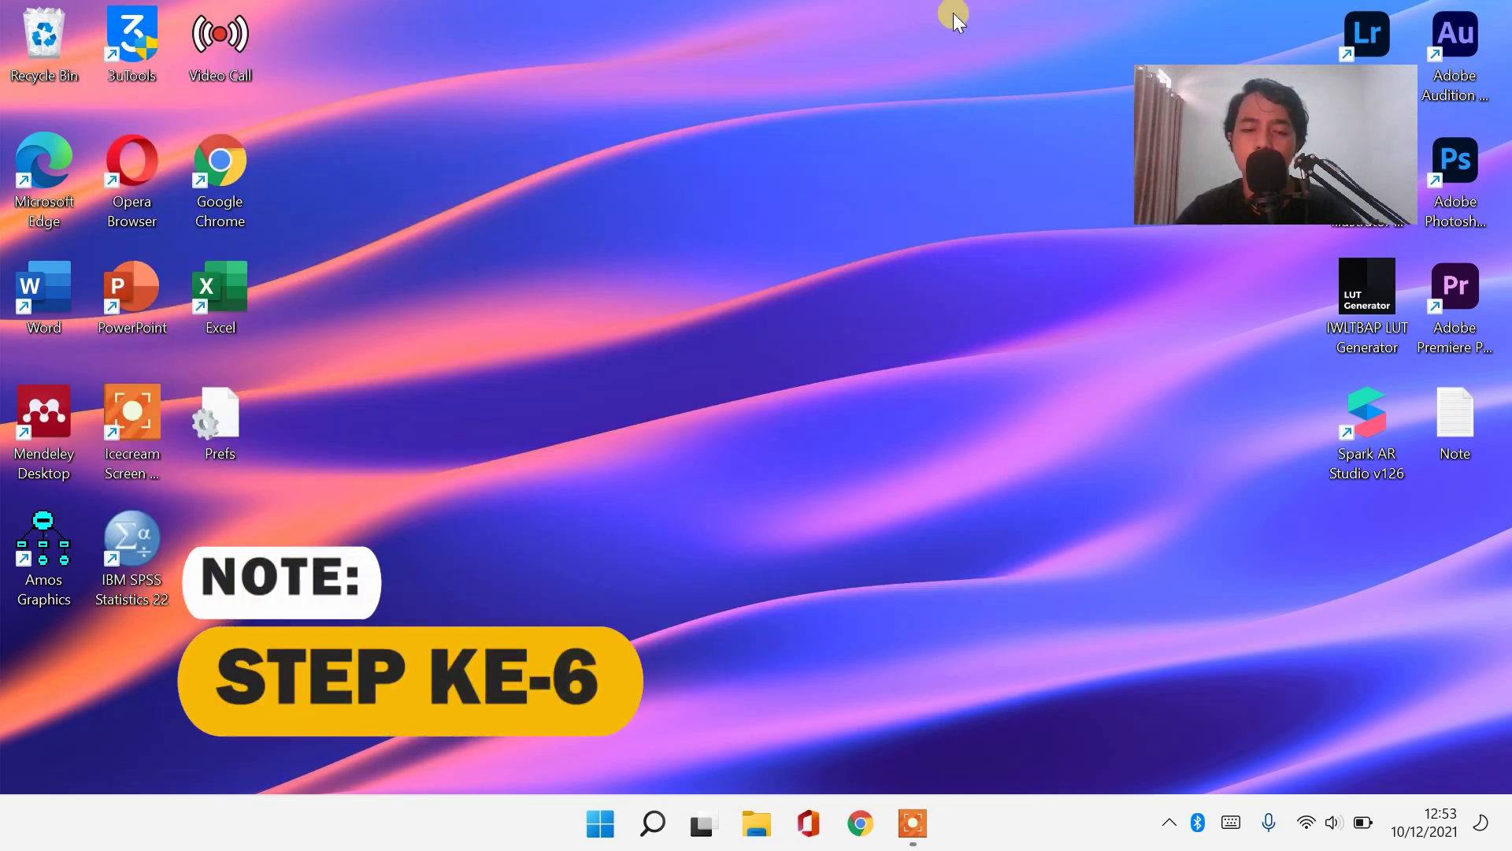
Reopen Device Manager and show the devices under Audio inputs and outputs
{"action": "right_click", "coordinate": [598, 835]}
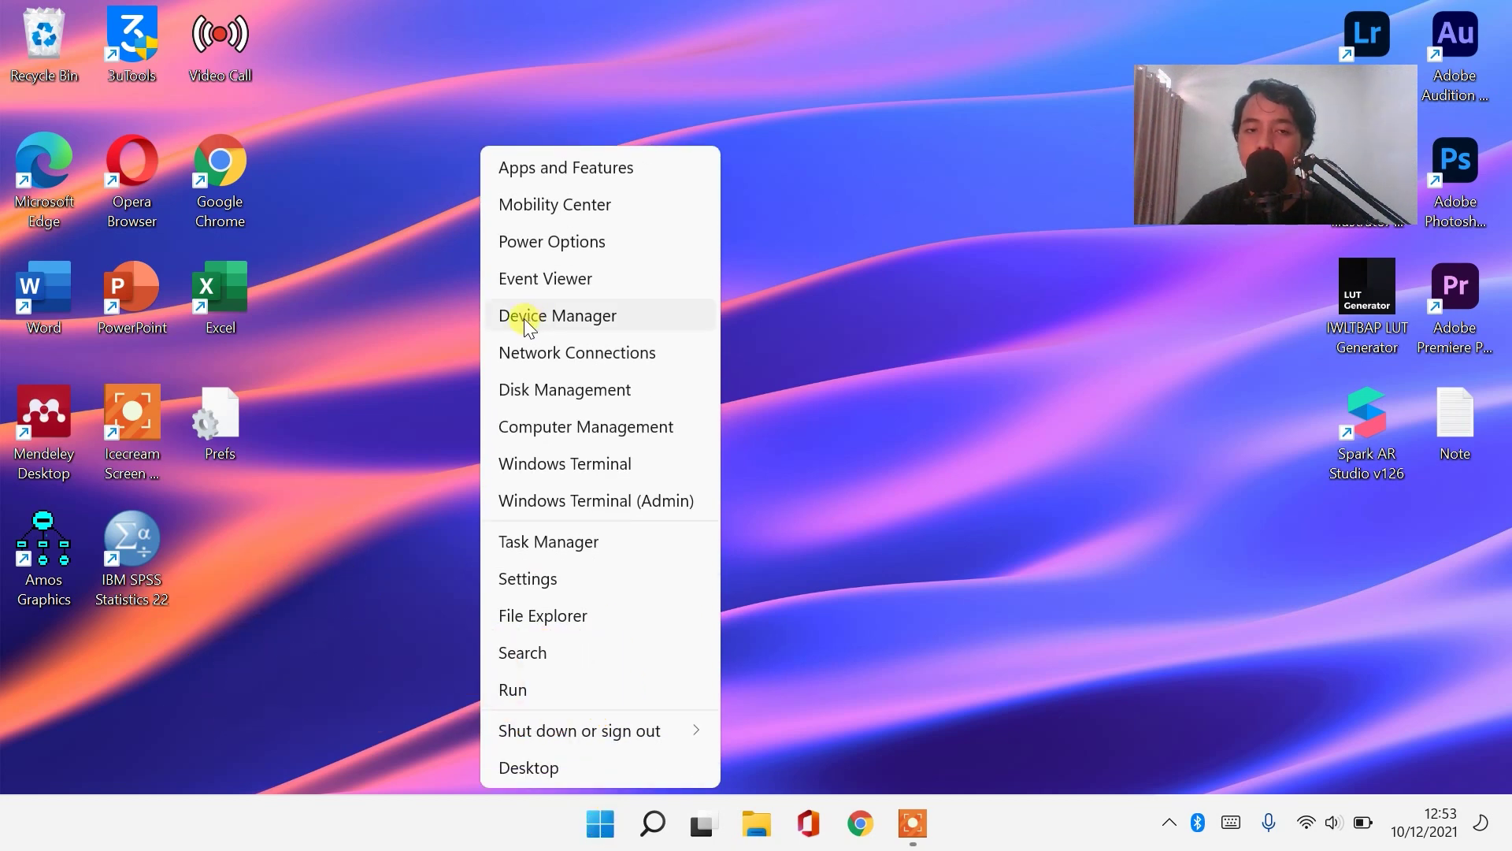
{"action": "left_click", "coordinate": [523, 316]}
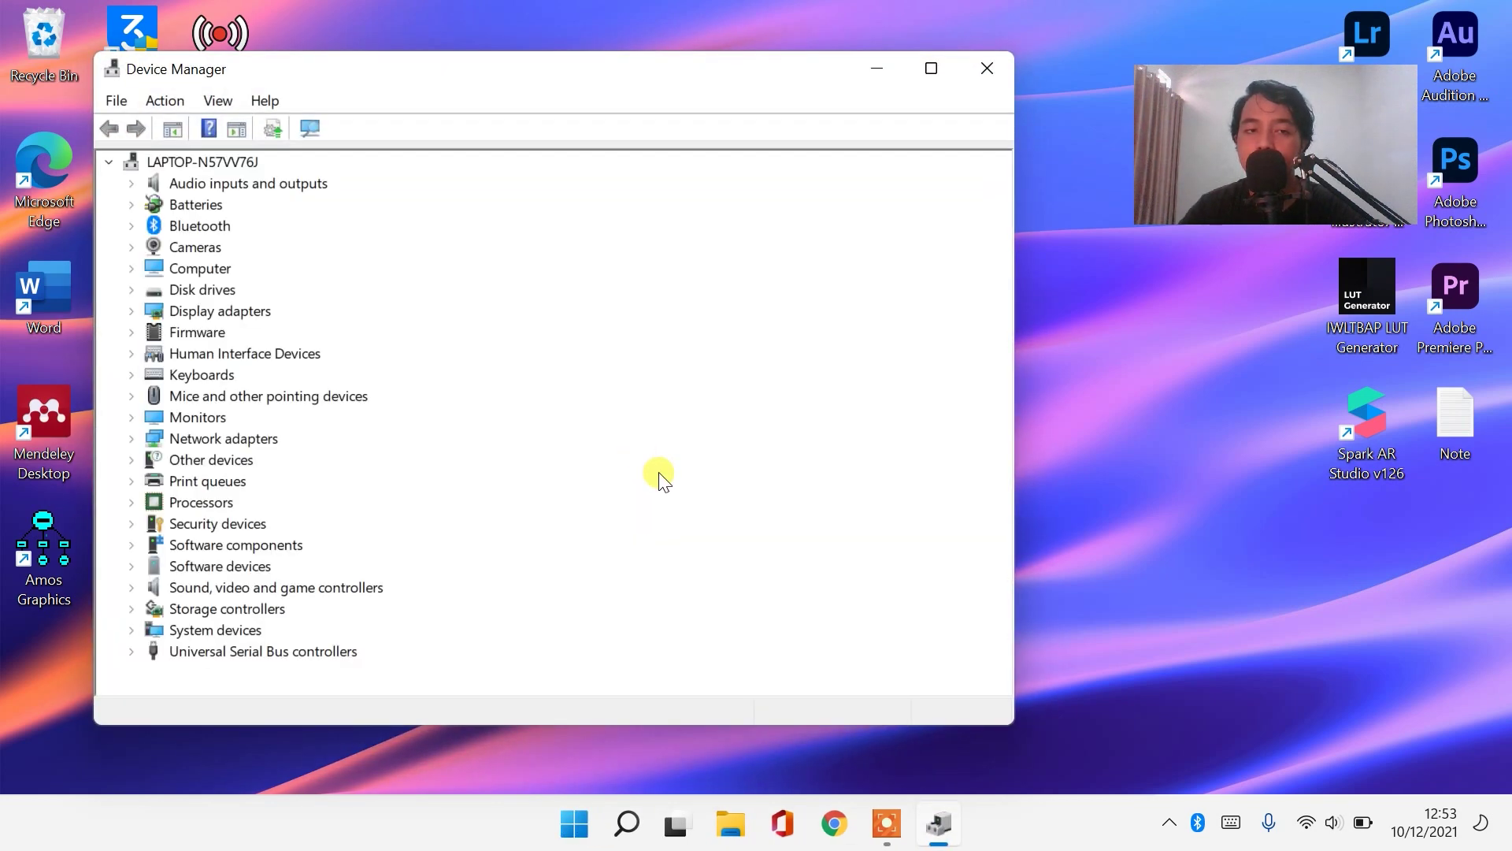
{"action": "left_click", "coordinate": [131, 183]}
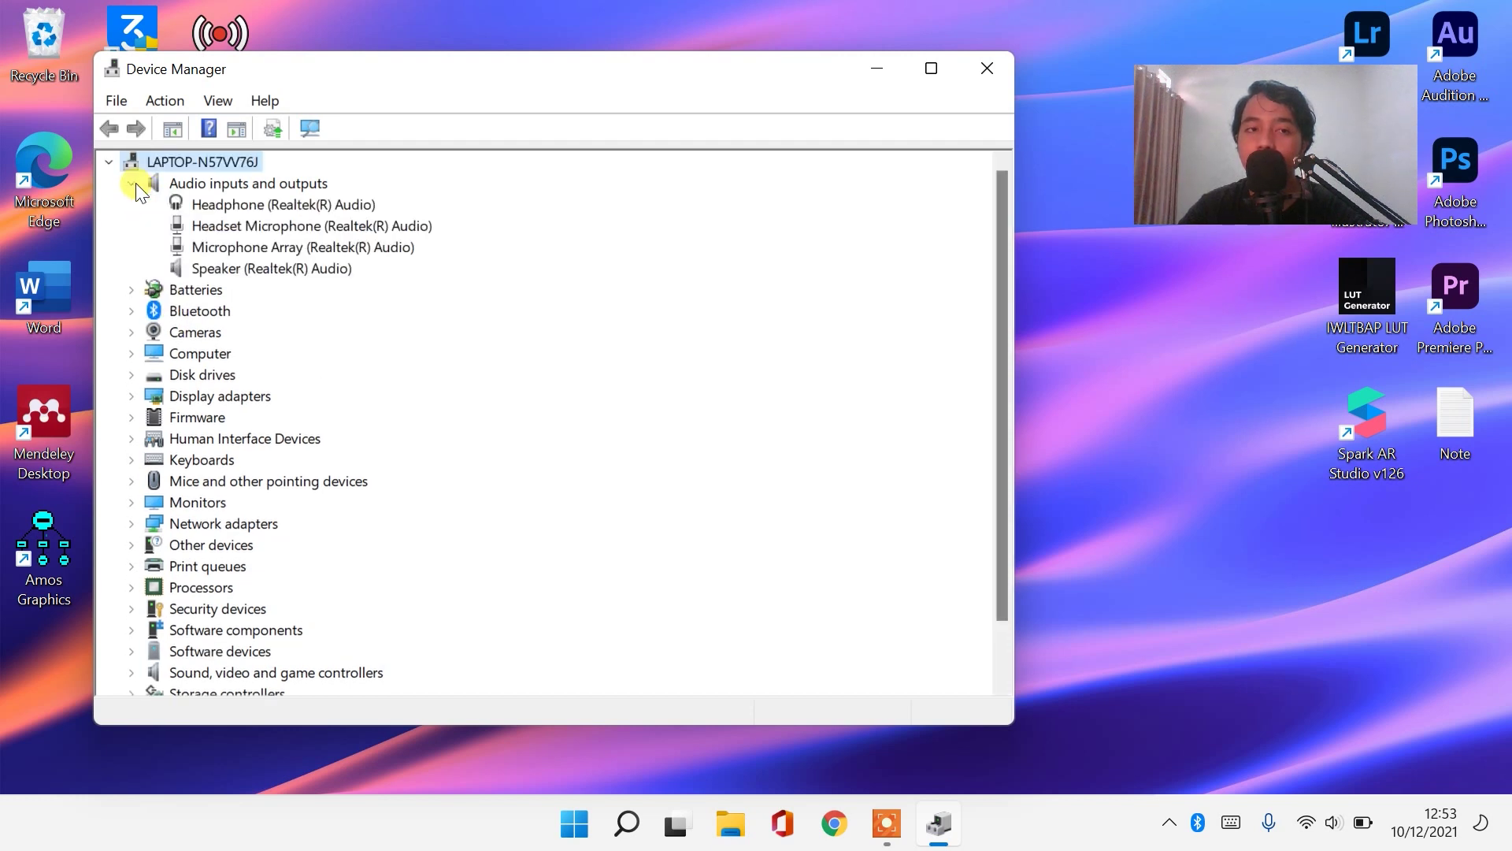
Select the Audio Endpoint driver for the Headset Microphone from the list of drivers available on the computer and close Device Manager
{"action": "left_click", "coordinate": [218, 234]}
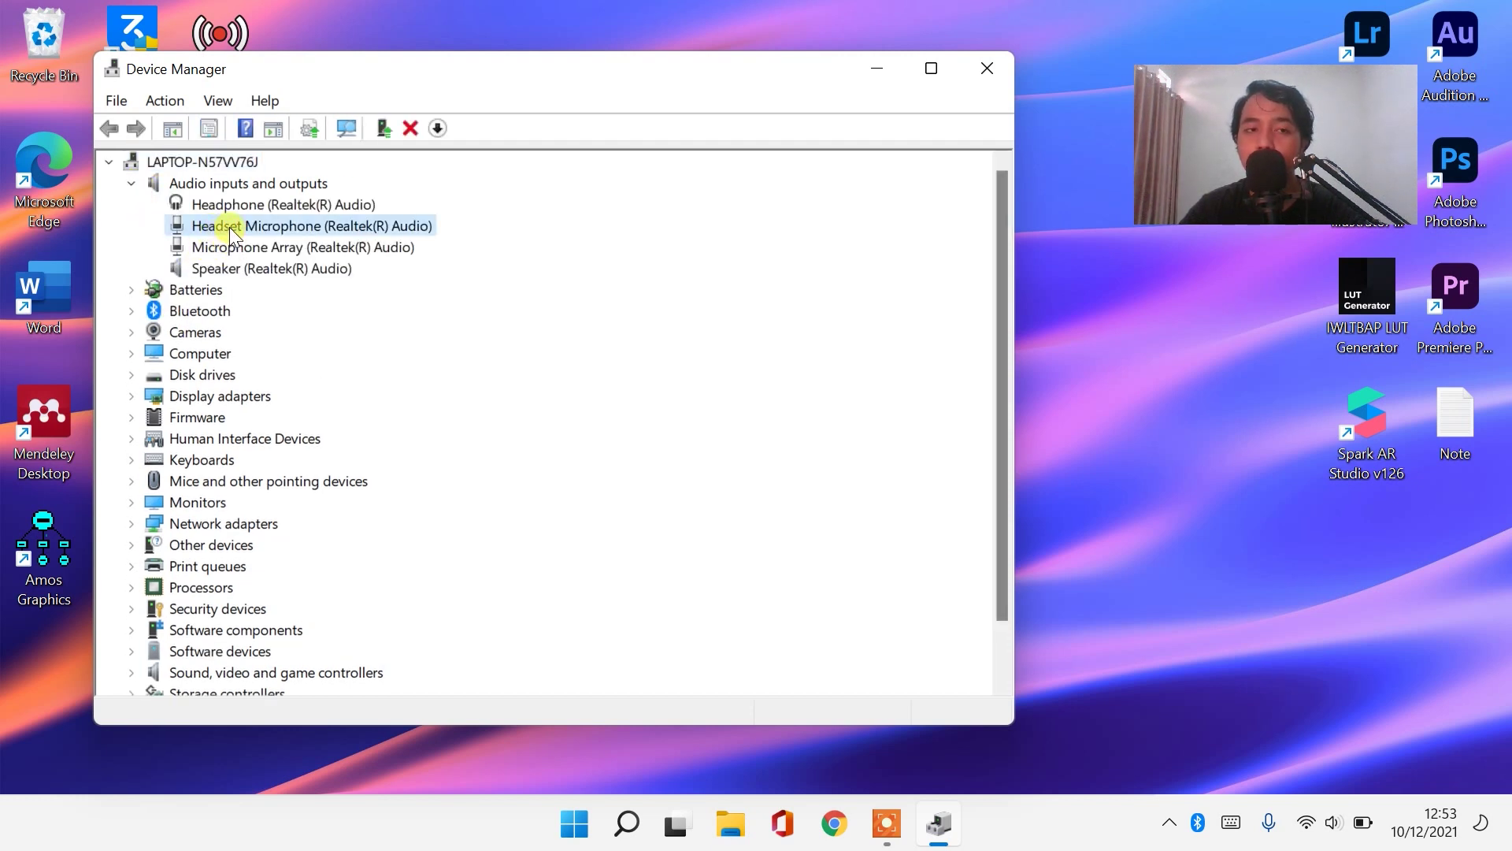
{"action": "right_click", "coordinate": [229, 227]}
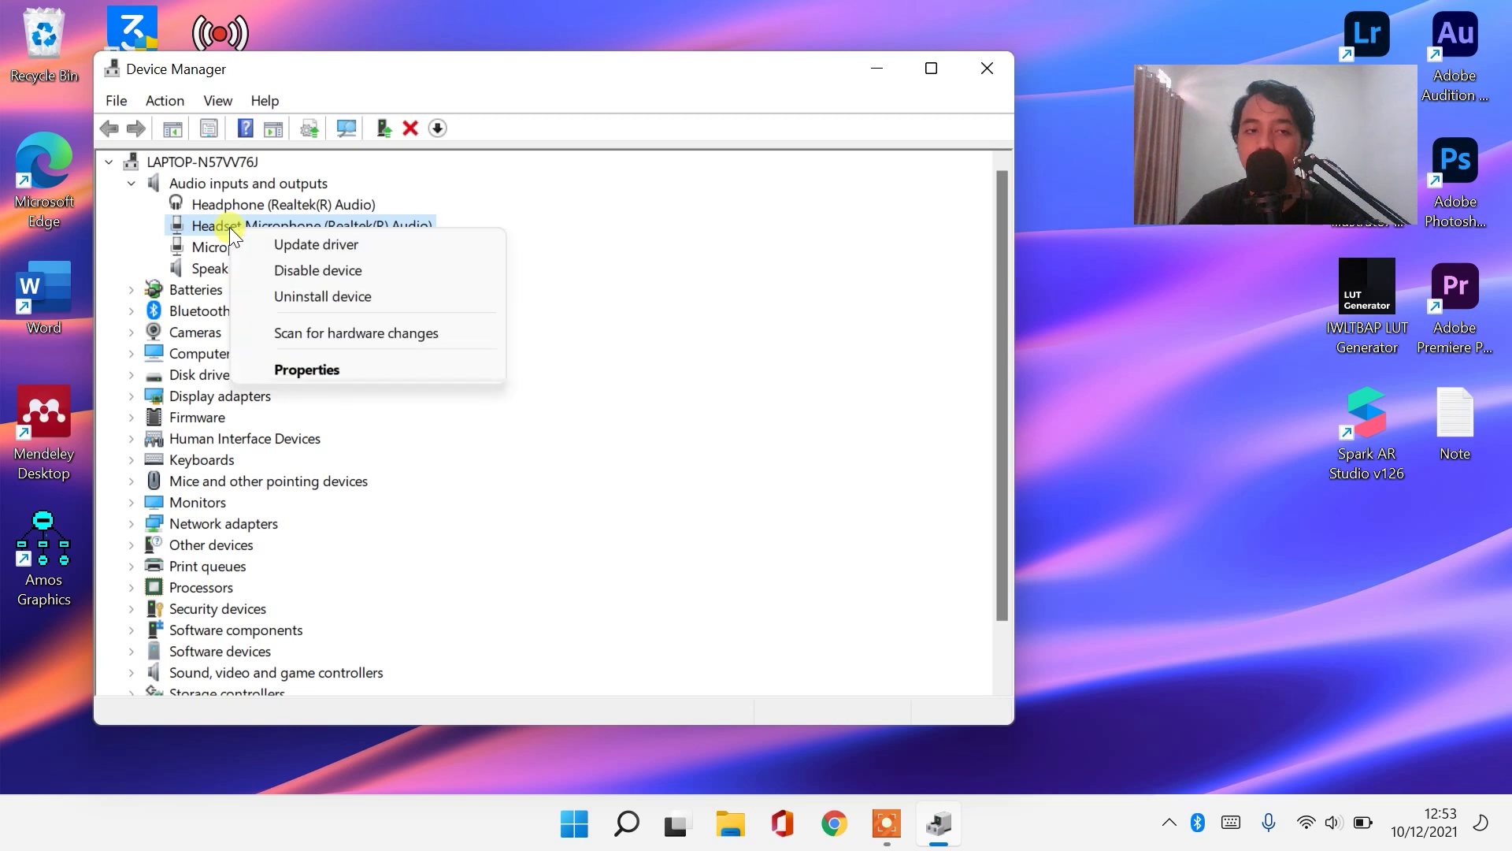
{"action": "left_click", "coordinate": [275, 244]}
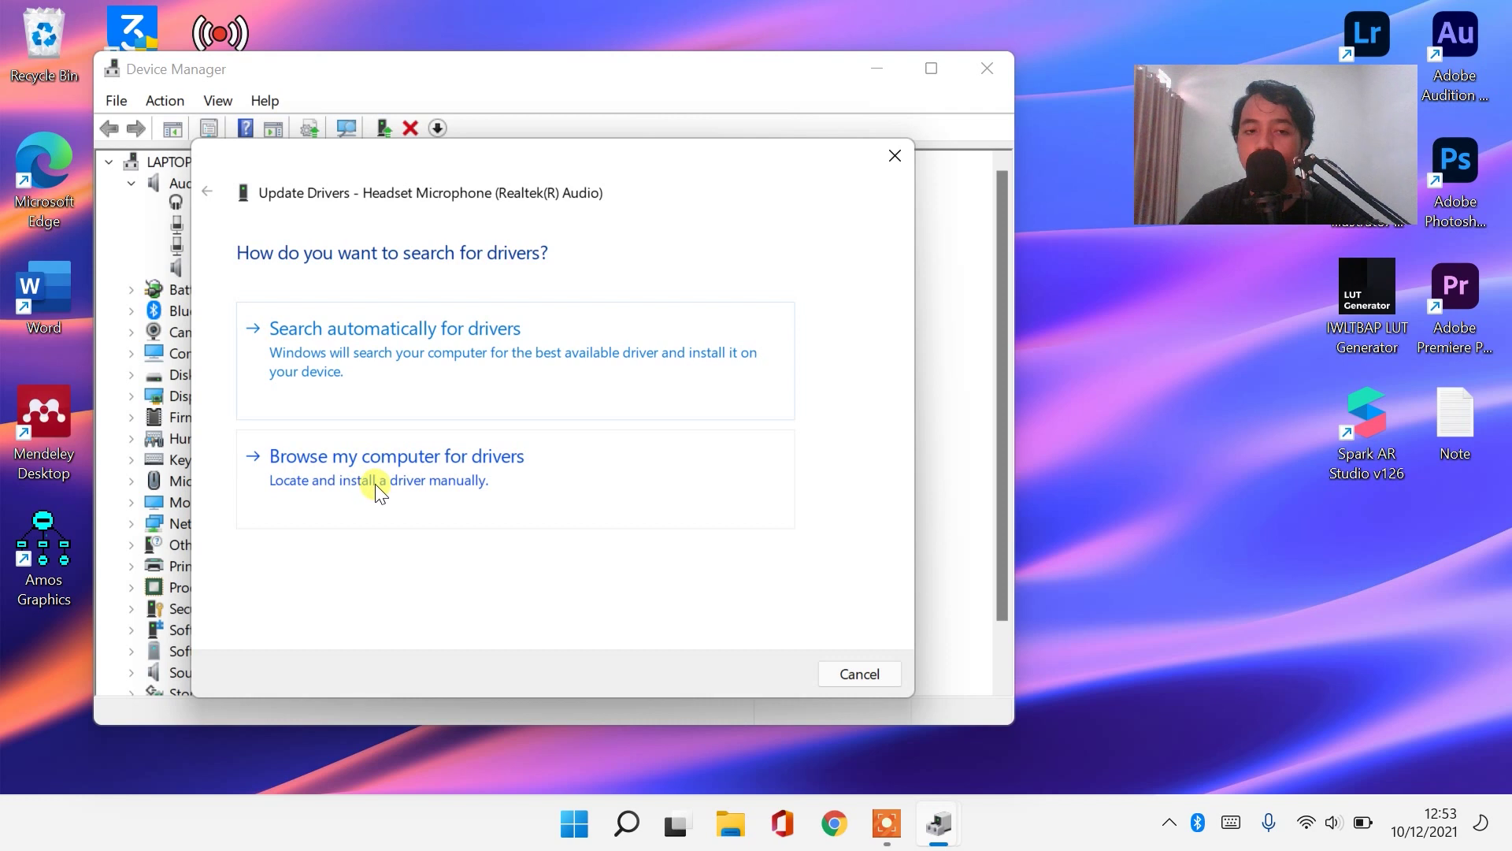
{"action": "left_click", "coordinate": [374, 484]}
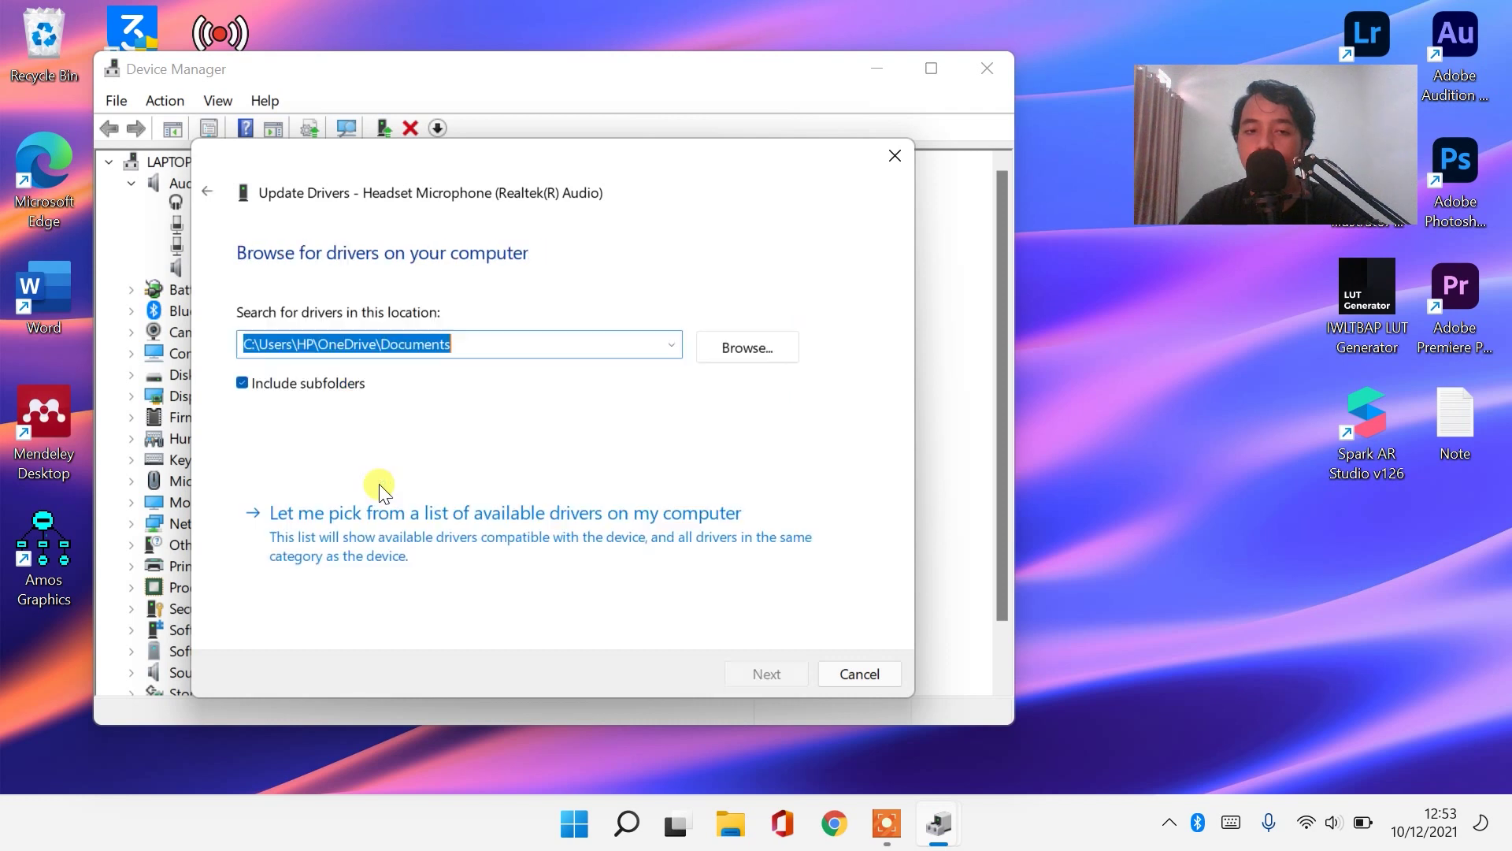
{"action": "left_click", "coordinate": [300, 529]}
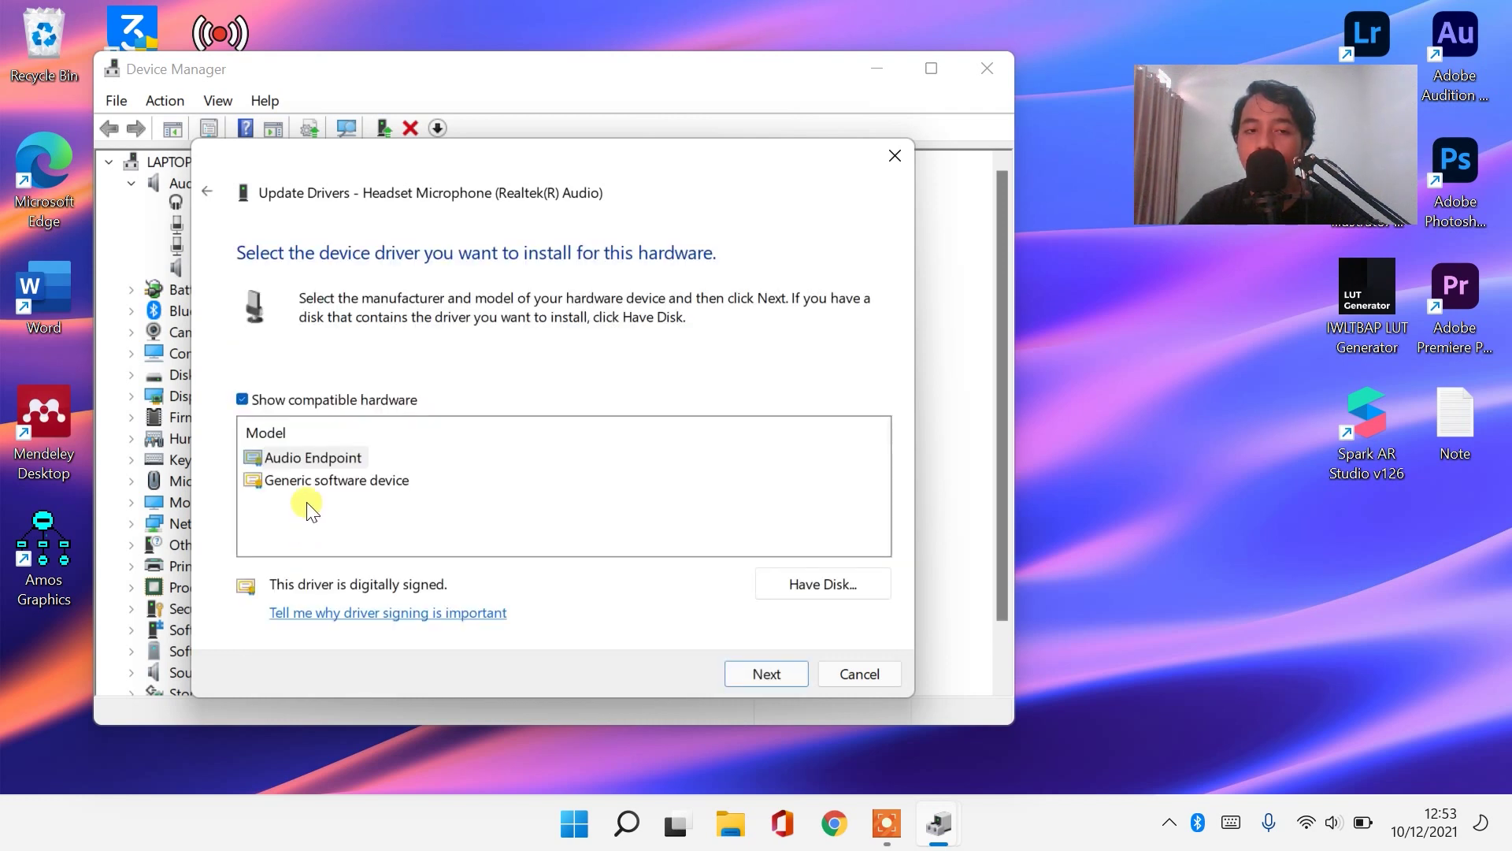
{"action": "left_click", "coordinate": [301, 458]}
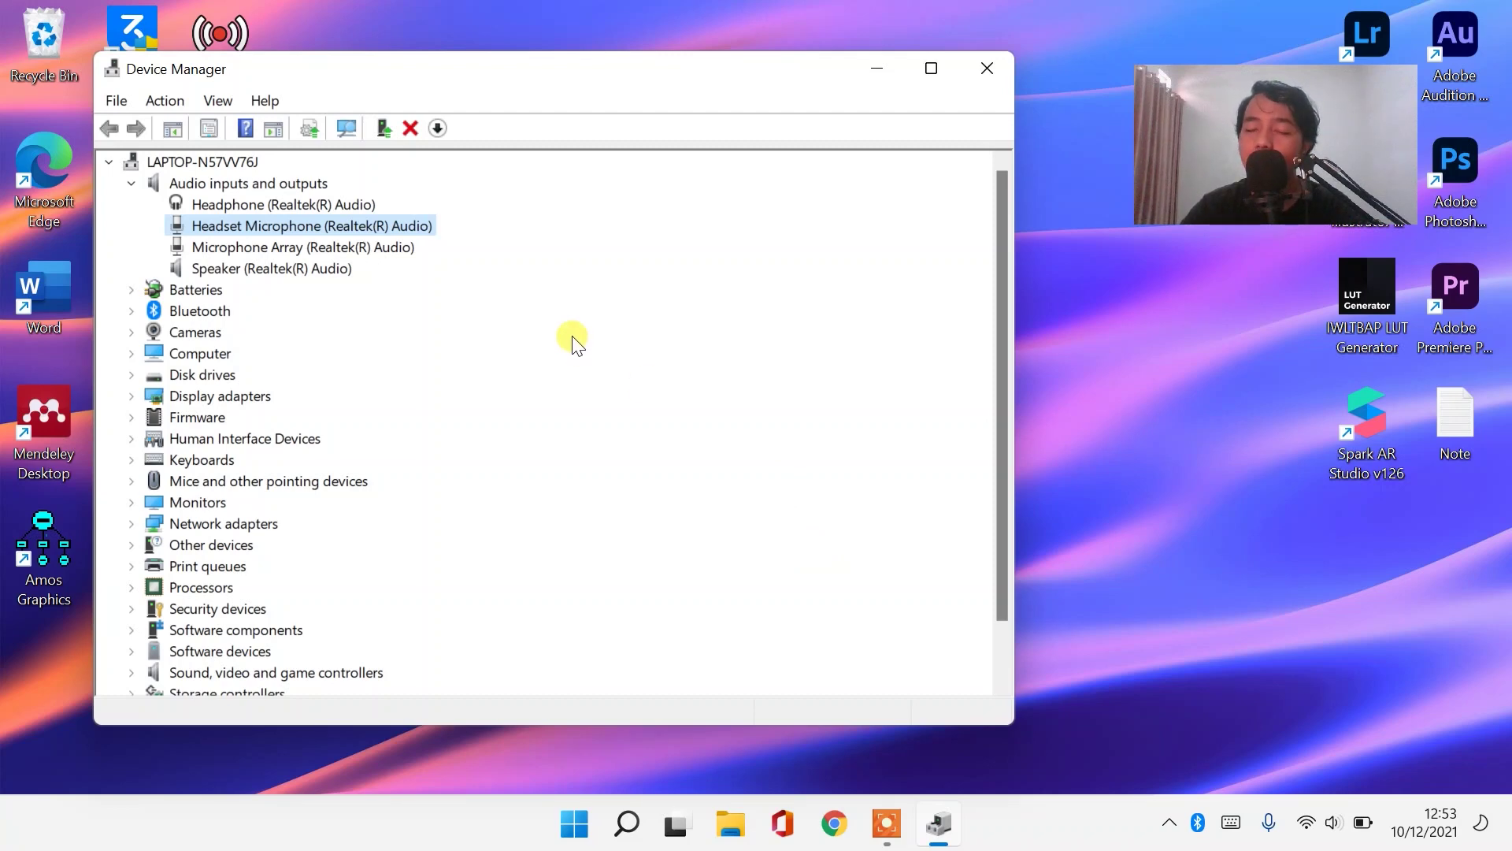
{"action": "key", "text": "alt+F4"}
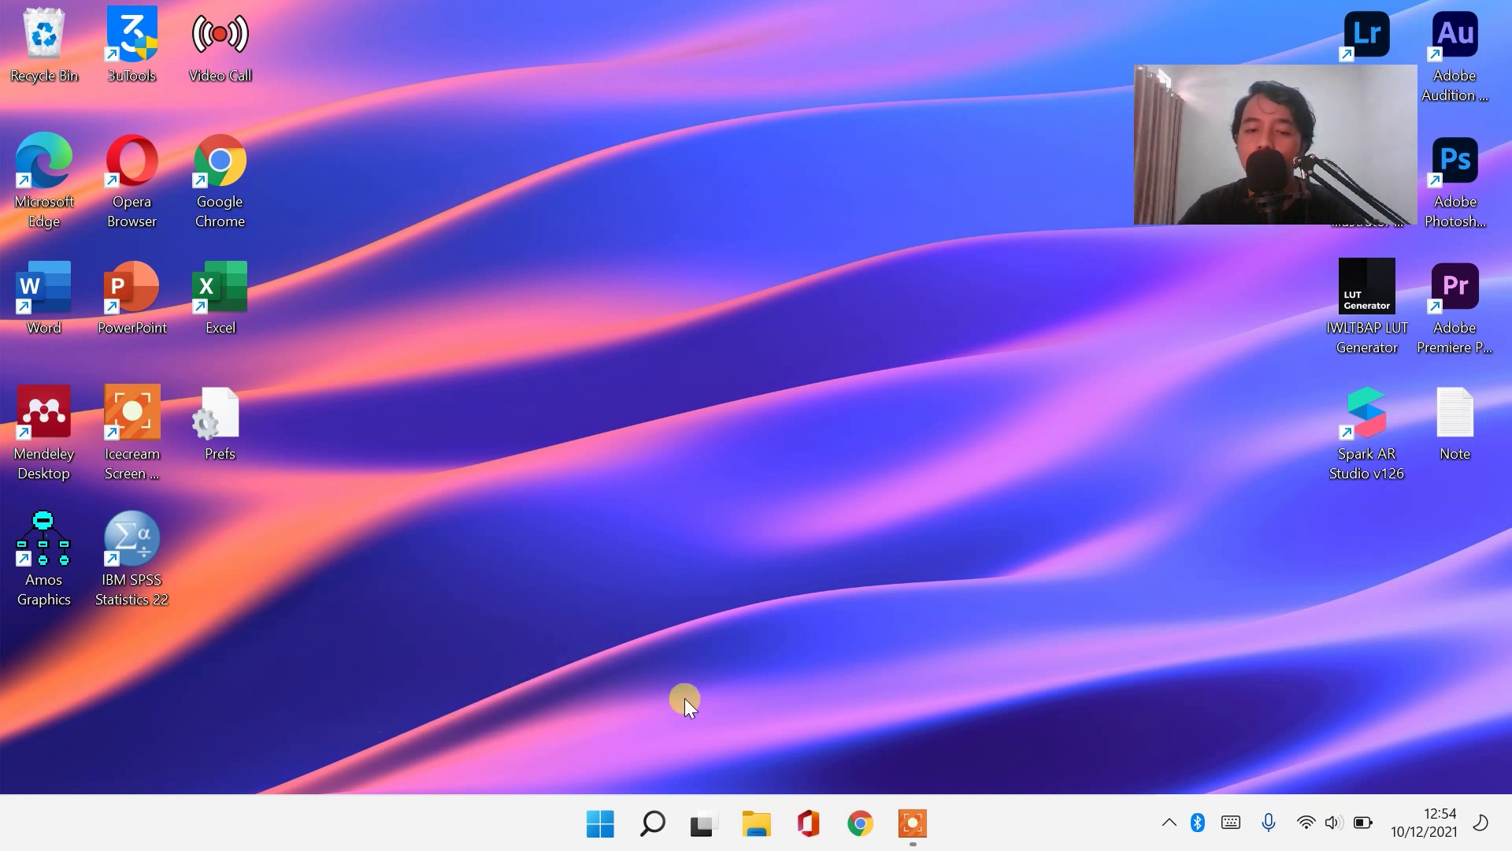
Search Windows for "win", open Windows Update settings to check the update status, and close Settings
{"action": "left_click", "coordinate": [654, 821]}
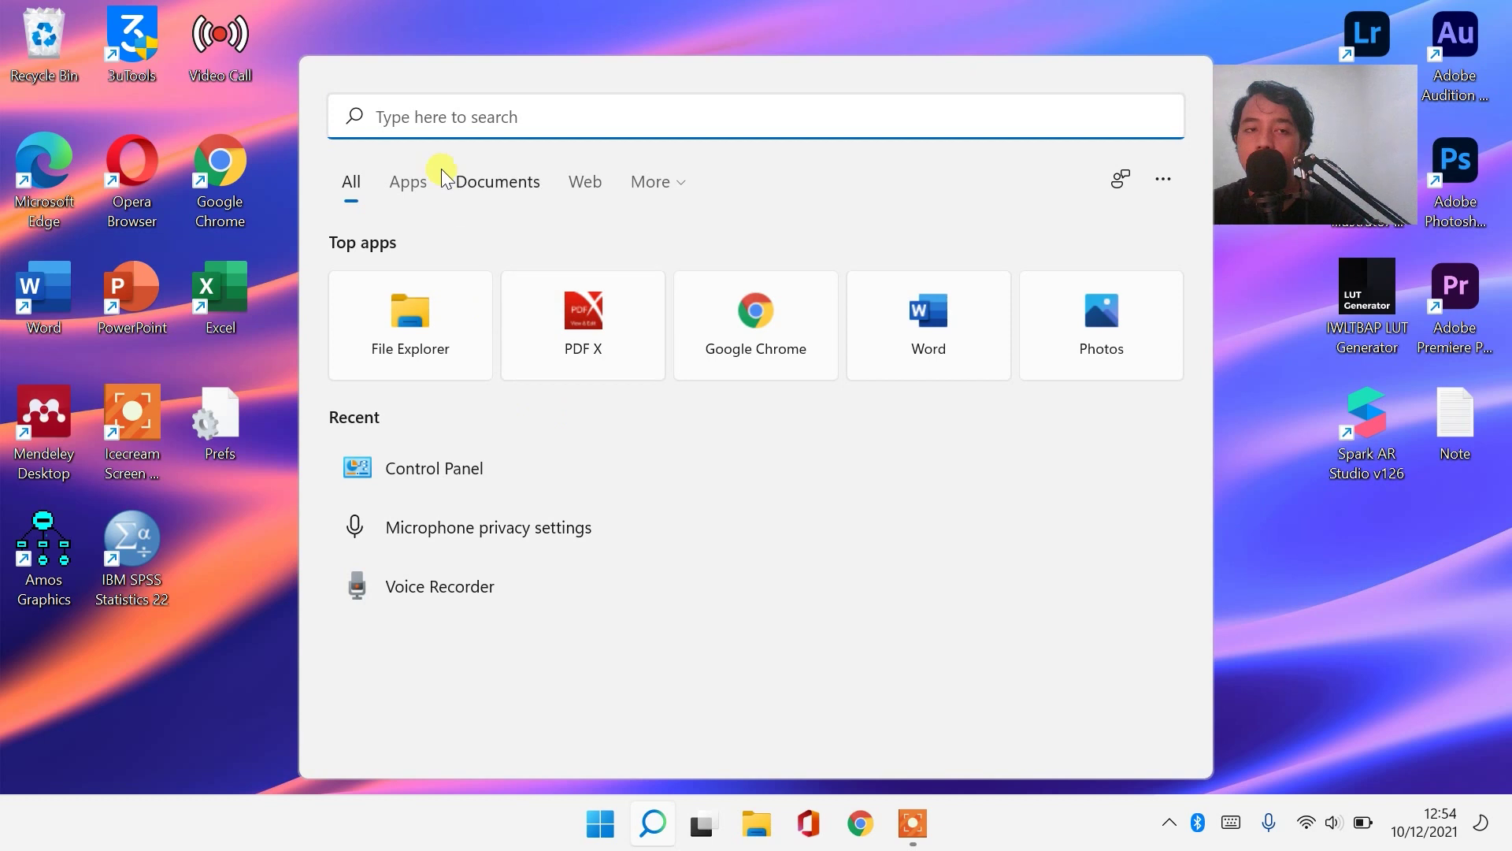
{"action": "left_click", "coordinate": [424, 122]}
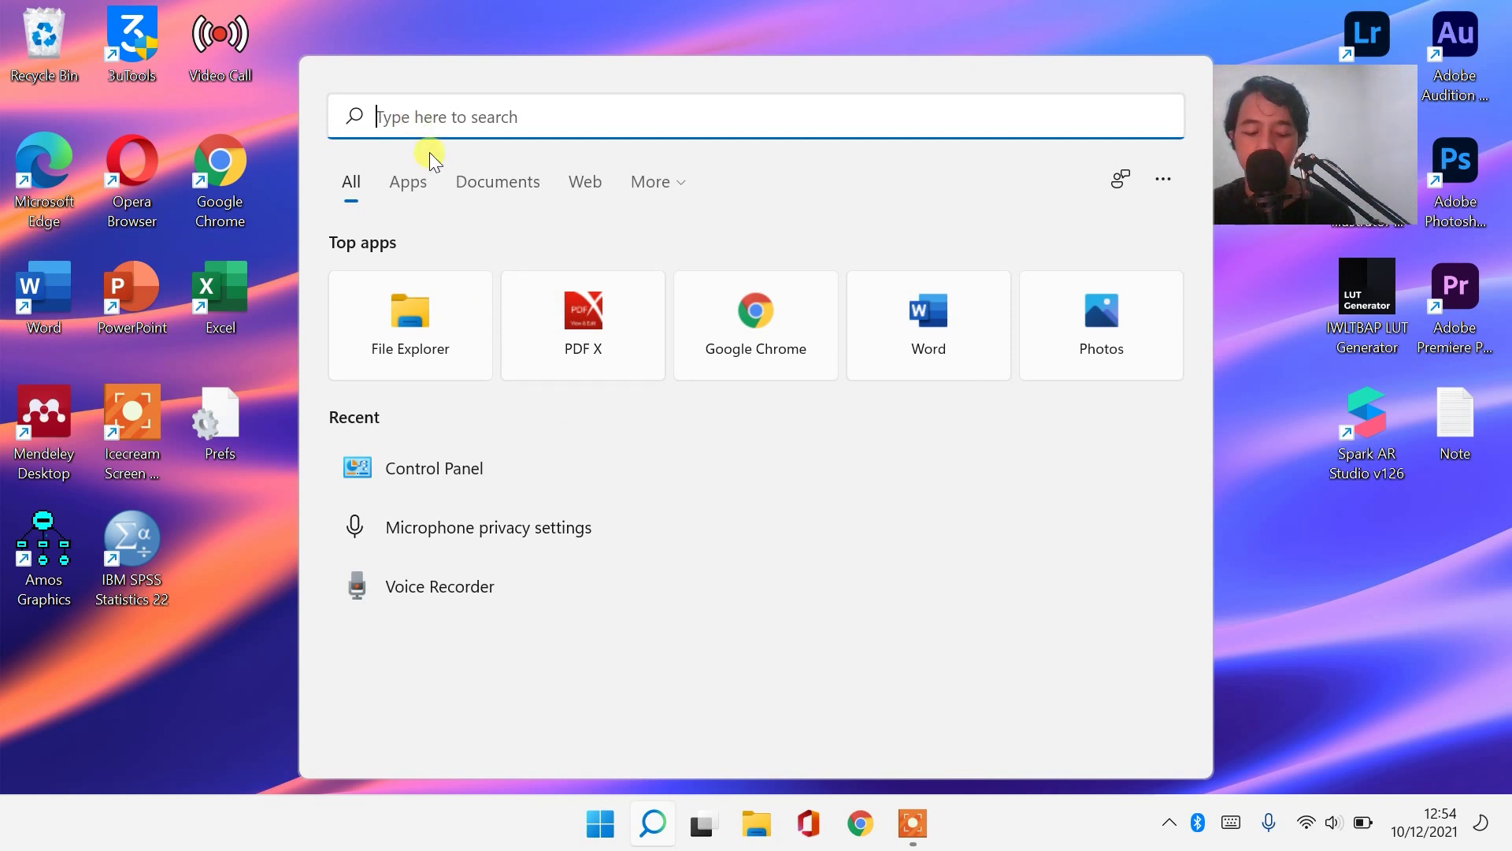
{"action": "type", "text": "win"}
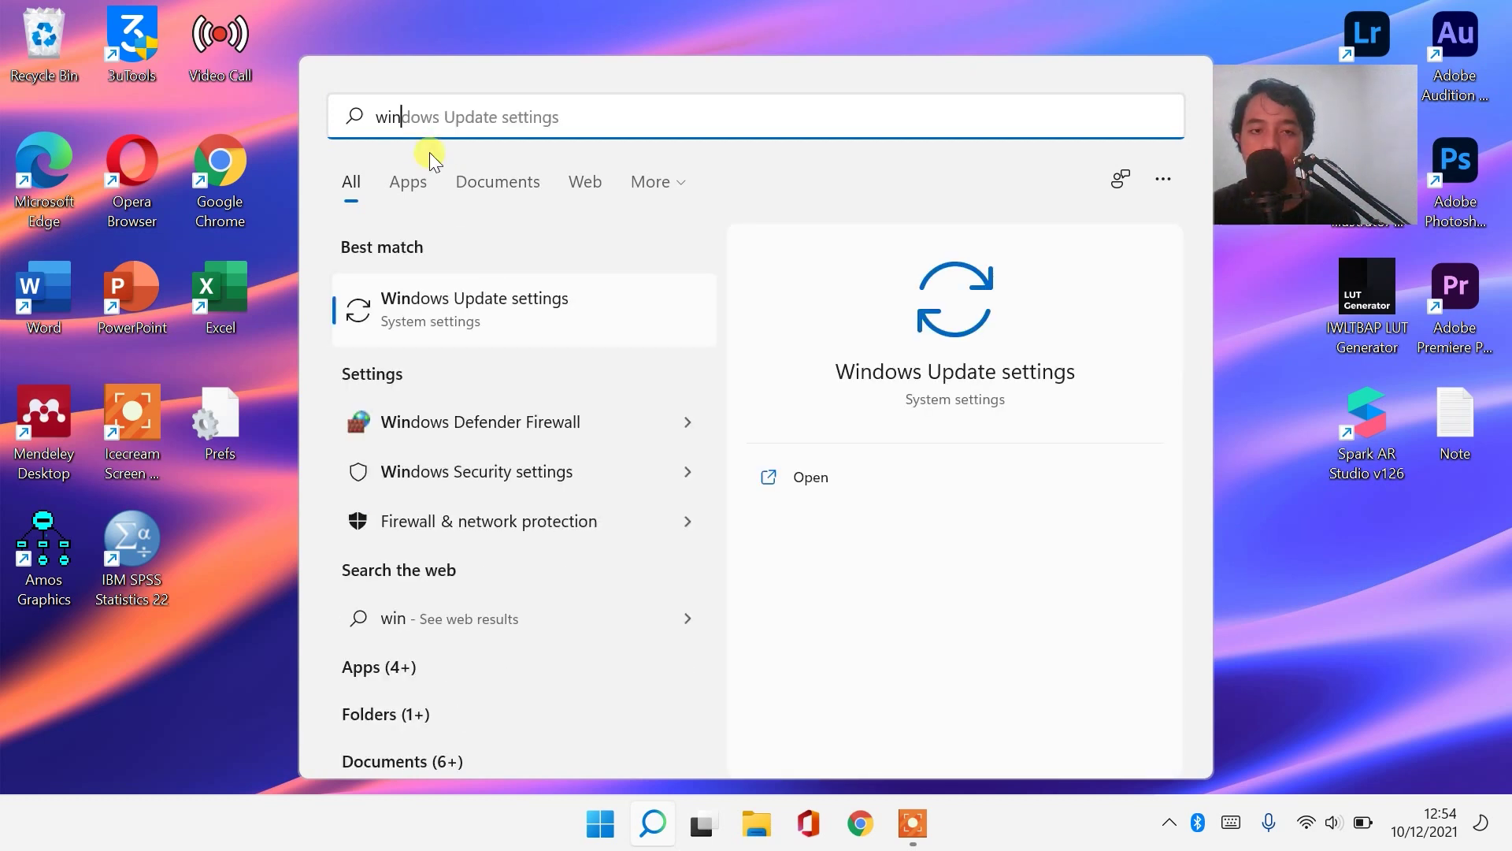
{"action": "left_click", "coordinate": [485, 334]}
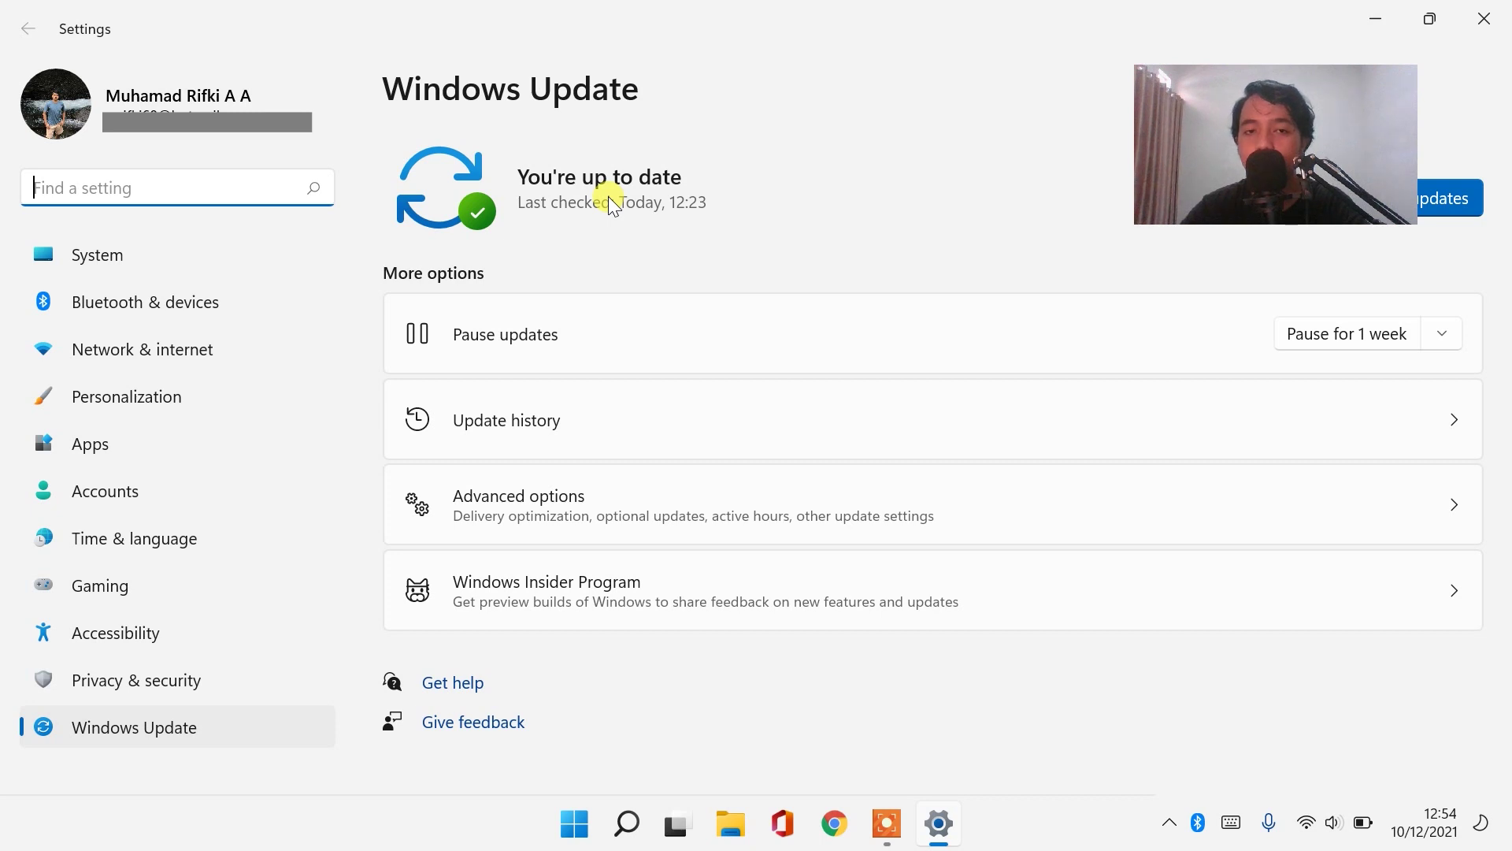
{"action": "left_click", "coordinate": [1484, 18]}
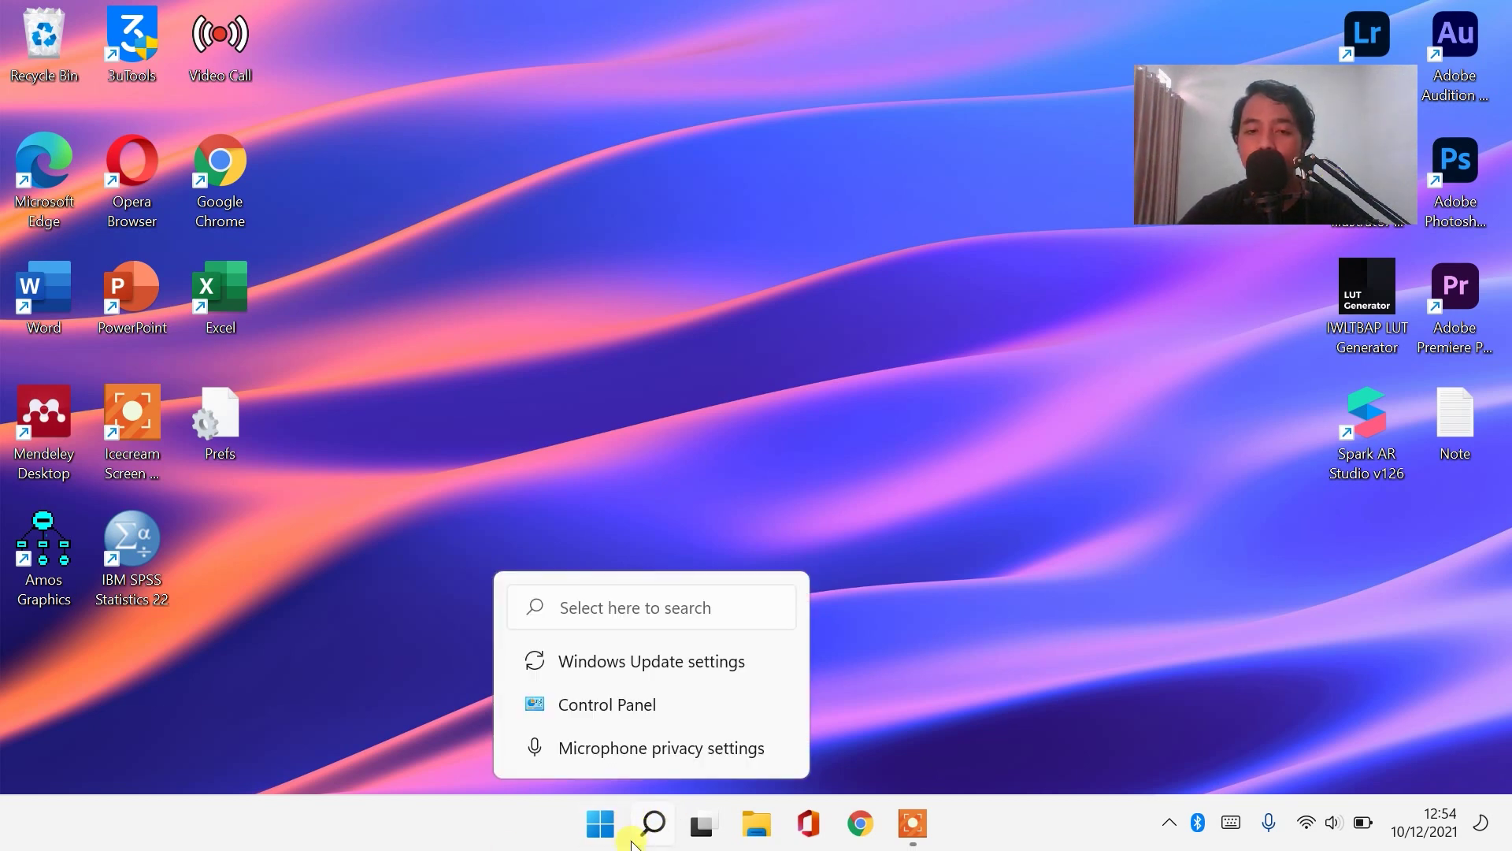
Review the Audio inputs and outputs devices once more in Device Manager and close it
{"action": "right_click", "coordinate": [599, 832]}
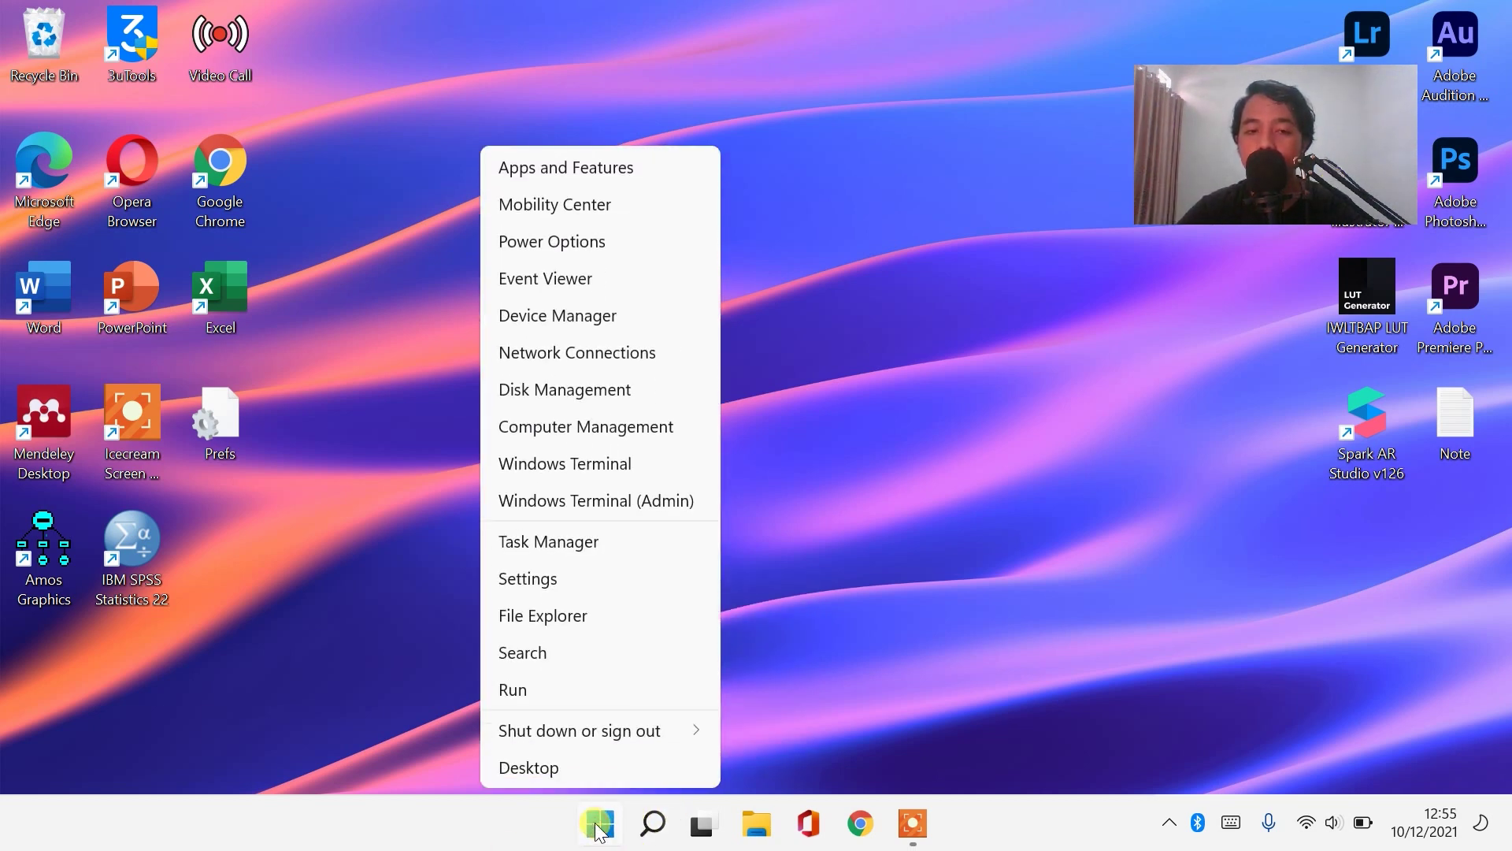
{"action": "left_click", "coordinate": [587, 315]}
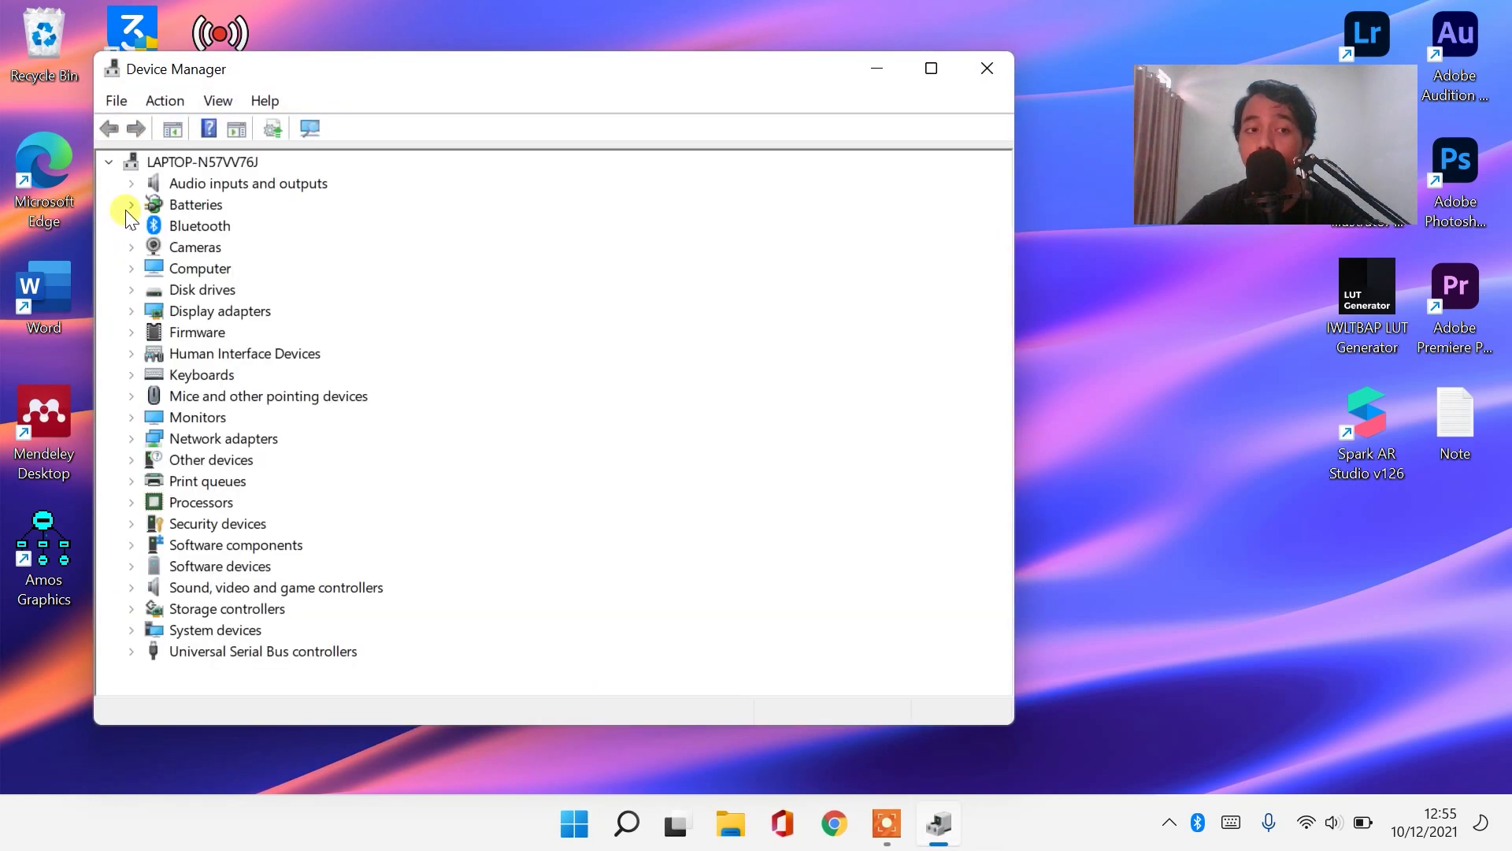
{"action": "left_click", "coordinate": [131, 183]}
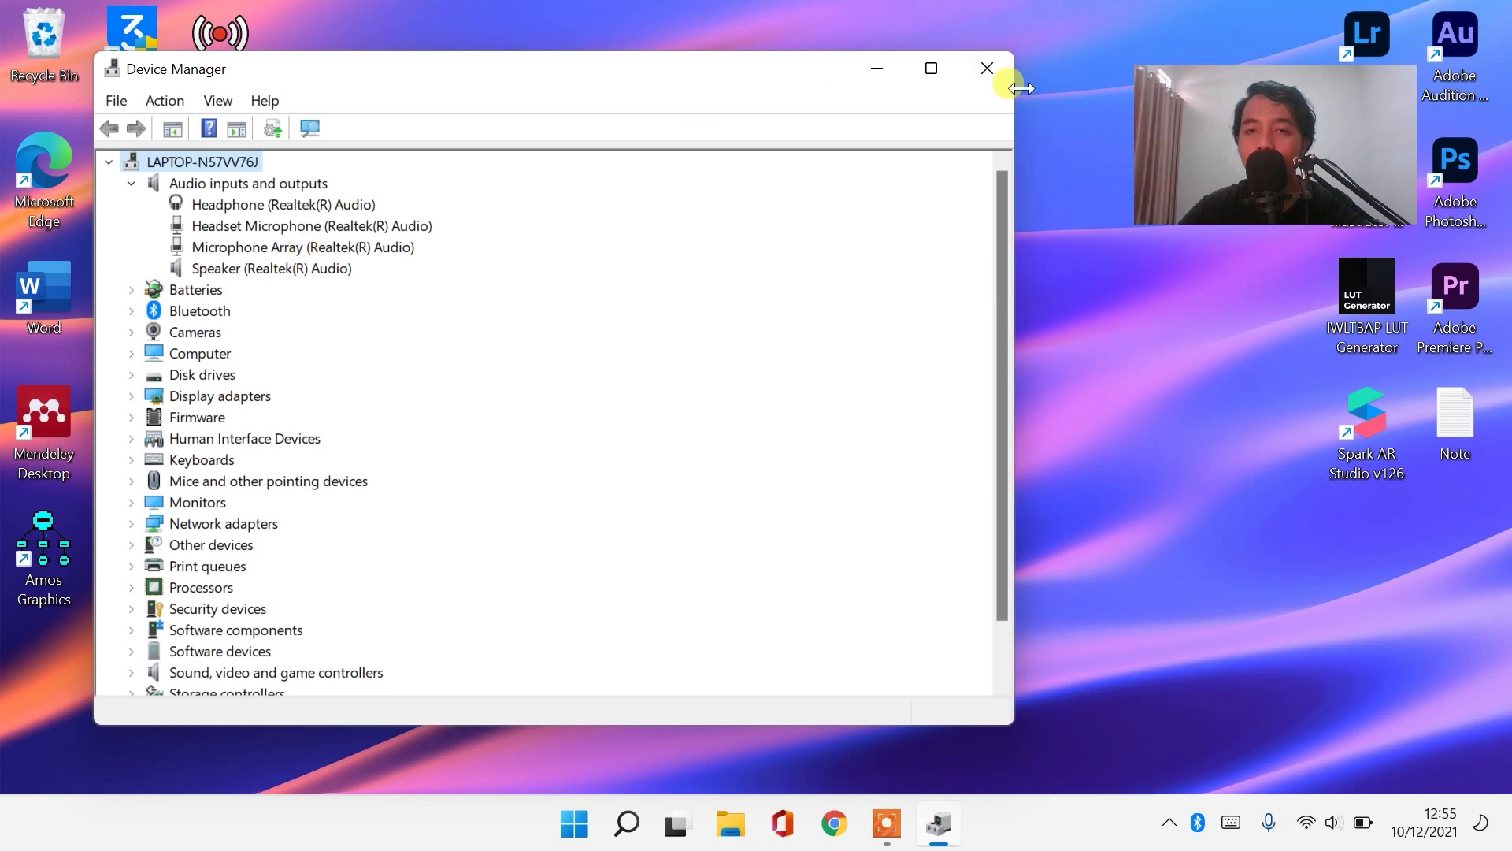
{"action": "left_click", "coordinate": [990, 71]}
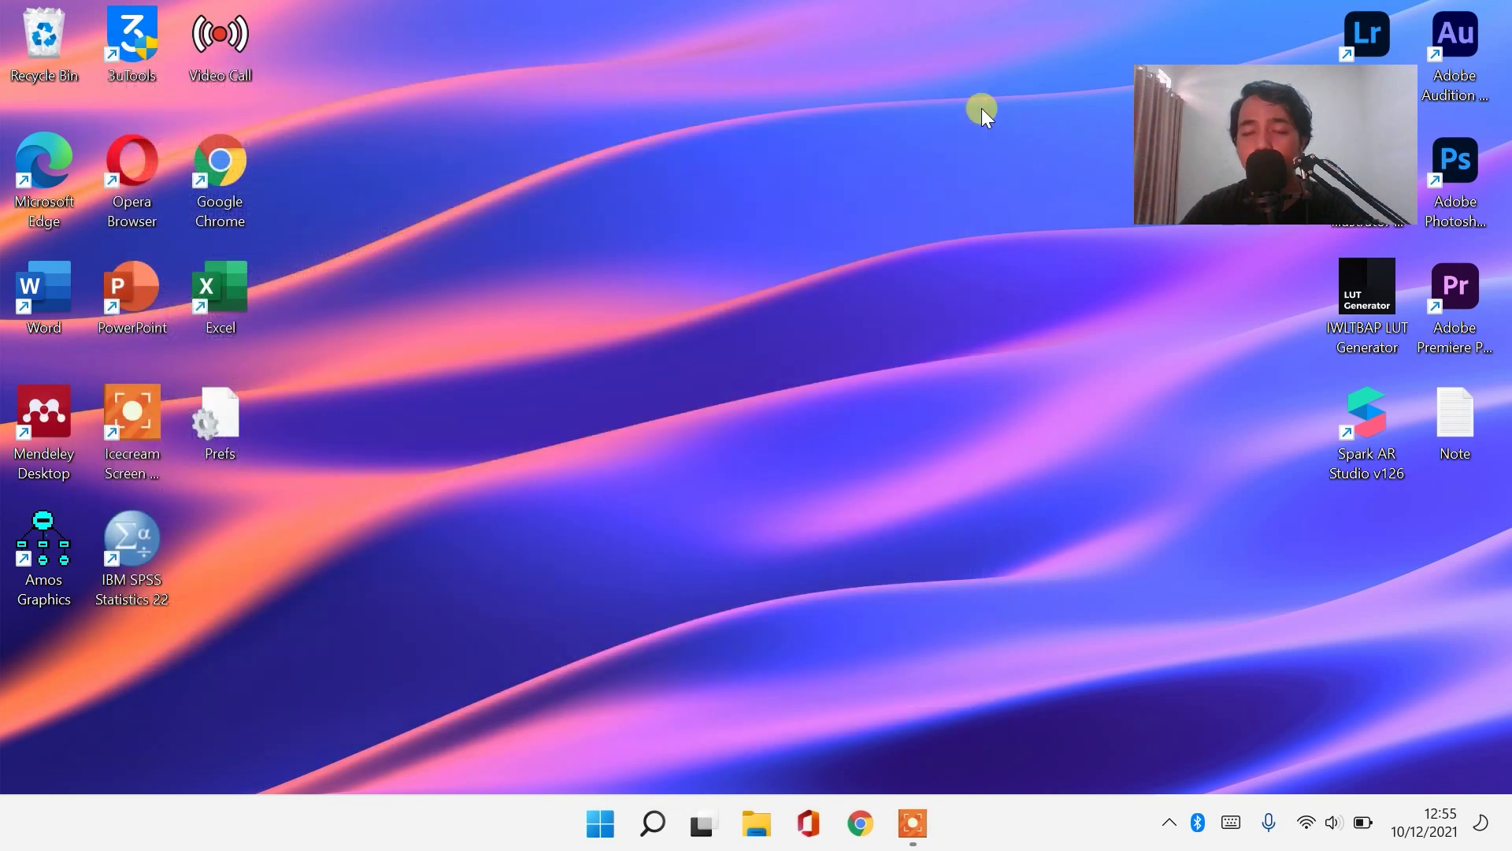